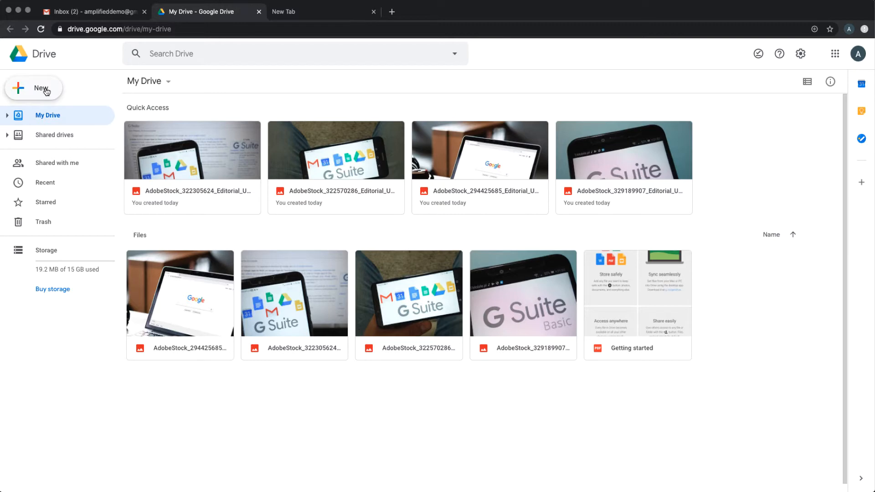
Step: Create a new folder named "Images for website" in My Drive
left_click(42, 88)
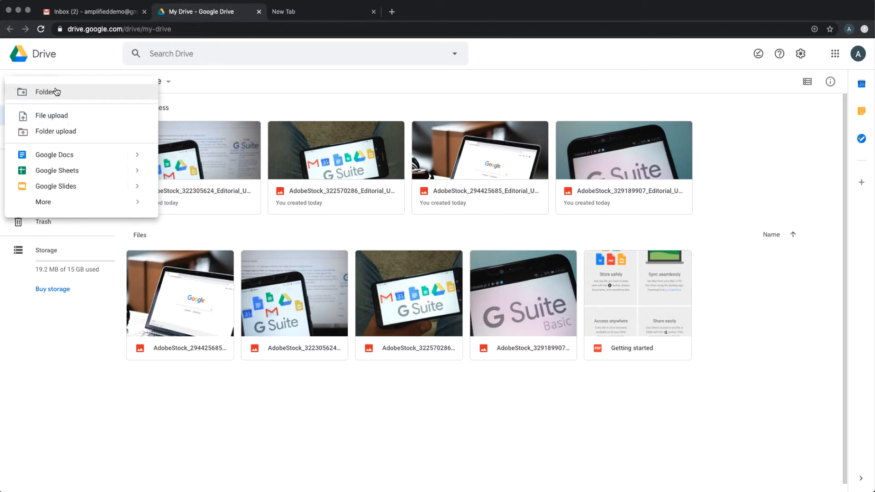
left_click(55, 91)
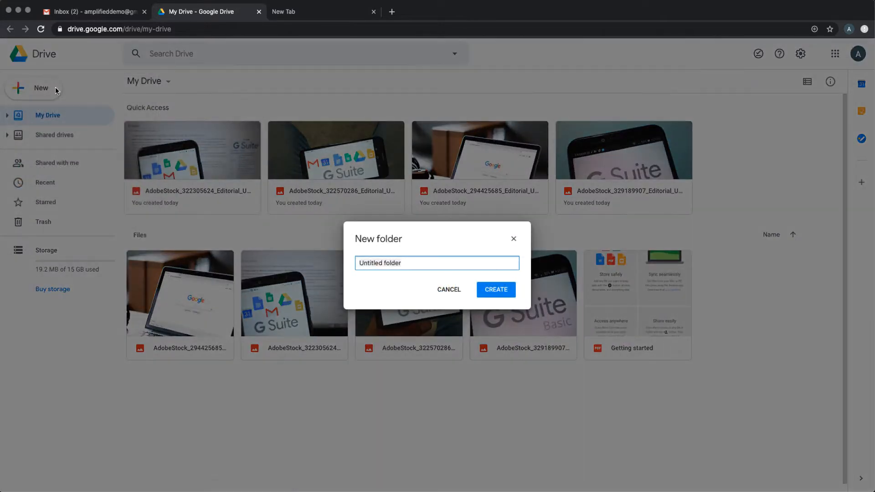
type("Images for website")
key("Return")
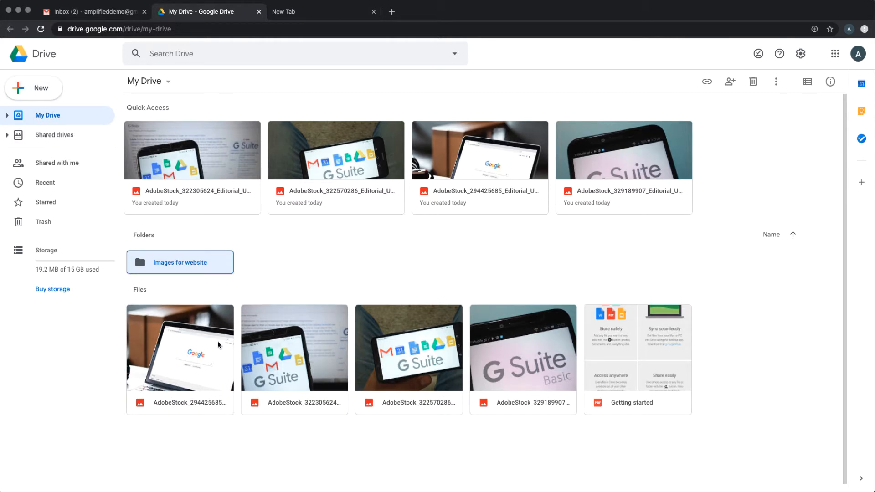
Step: Move the four AdobeStock images from My Drive into the "Images for website" folder and check the folder's contents
left_click(218, 344)
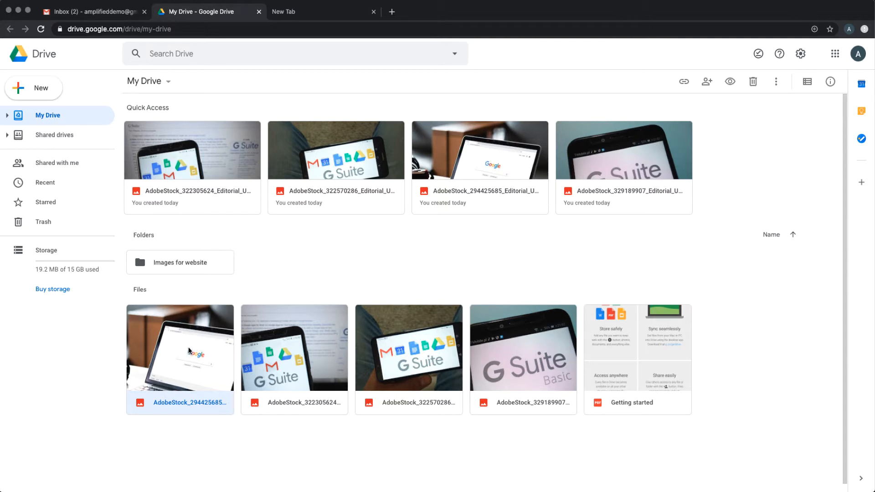
left_click(290, 344, "shift")
left_click(415, 341, "shift")
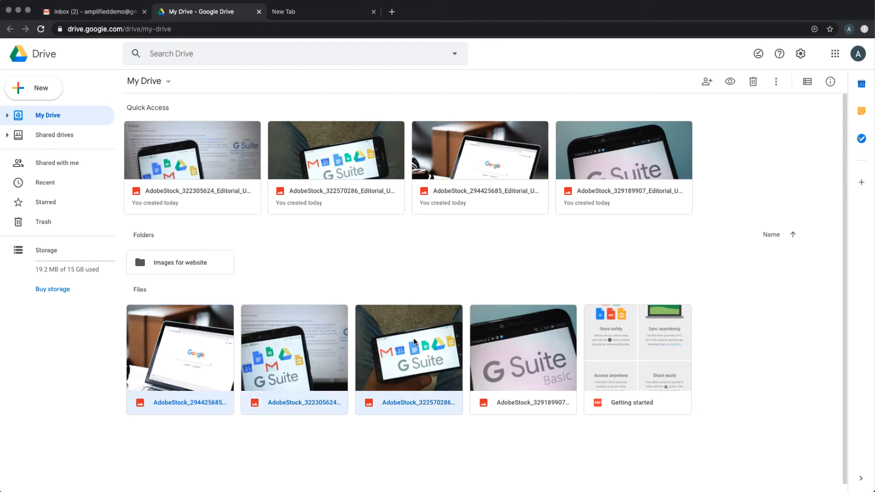
left_click(501, 341, "shift")
right_click(501, 341)
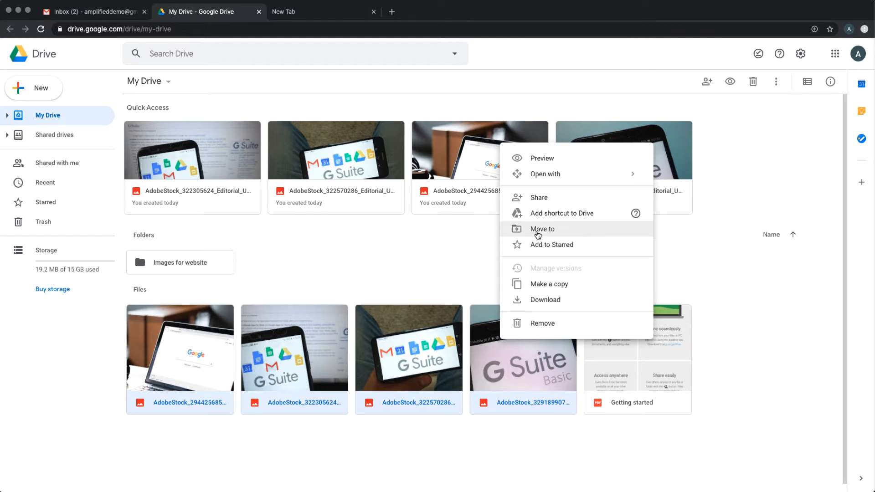
left_click(538, 232)
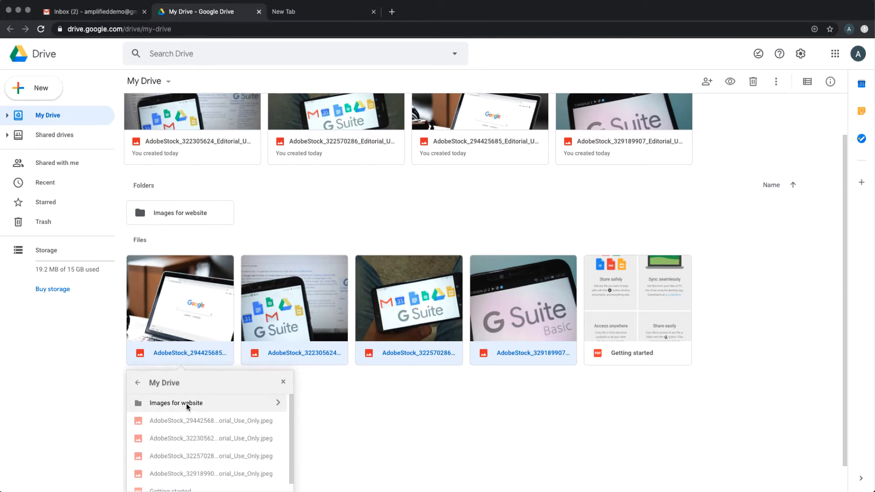
left_click(279, 403)
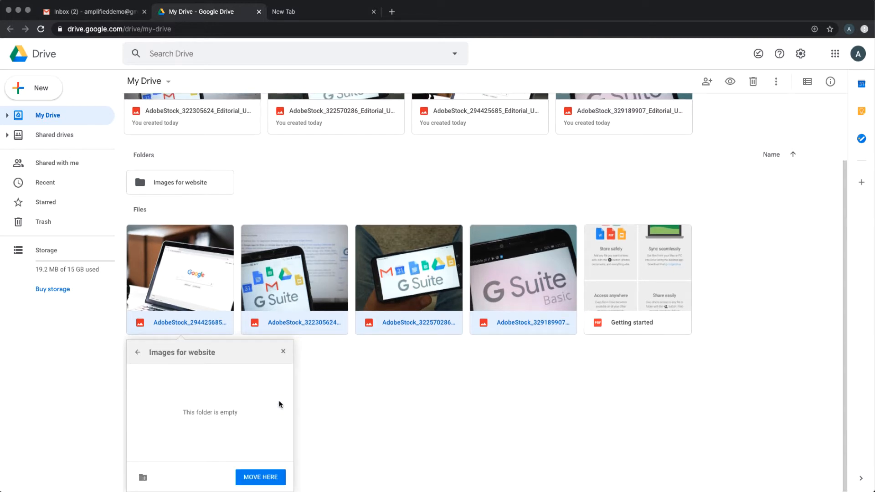
left_click(261, 477)
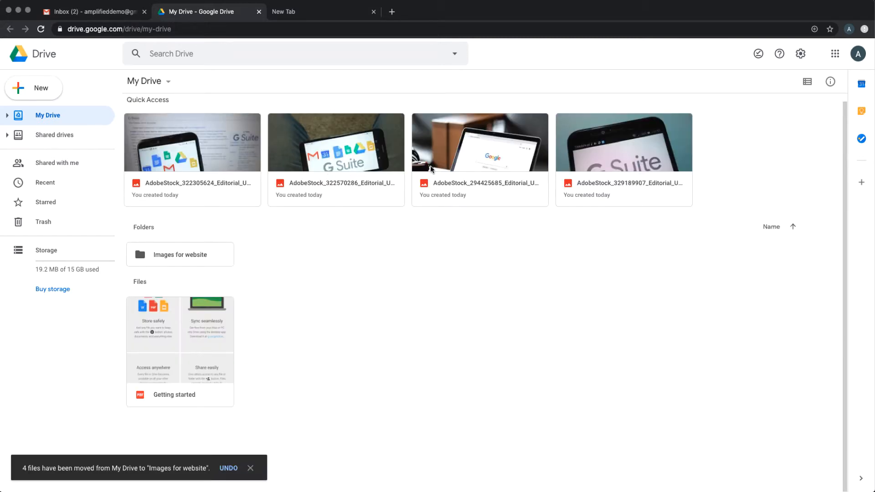
double_click(175, 258)
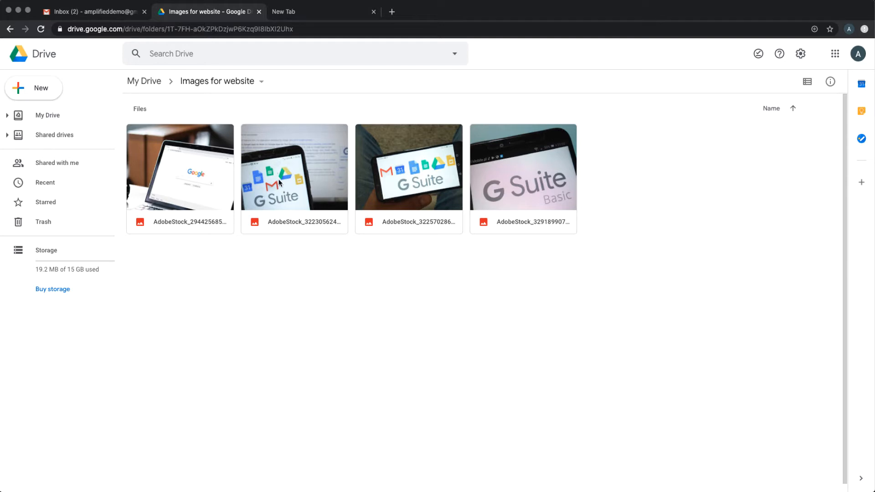
left_click(10, 29)
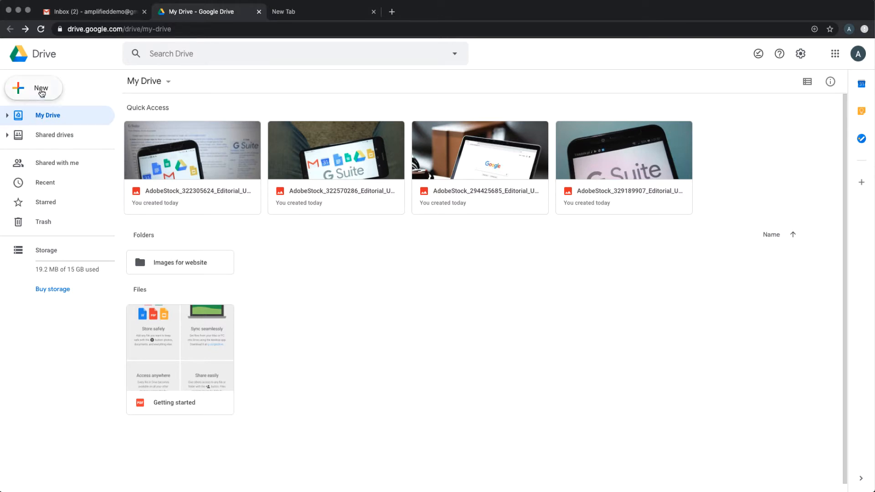
left_click(40, 90)
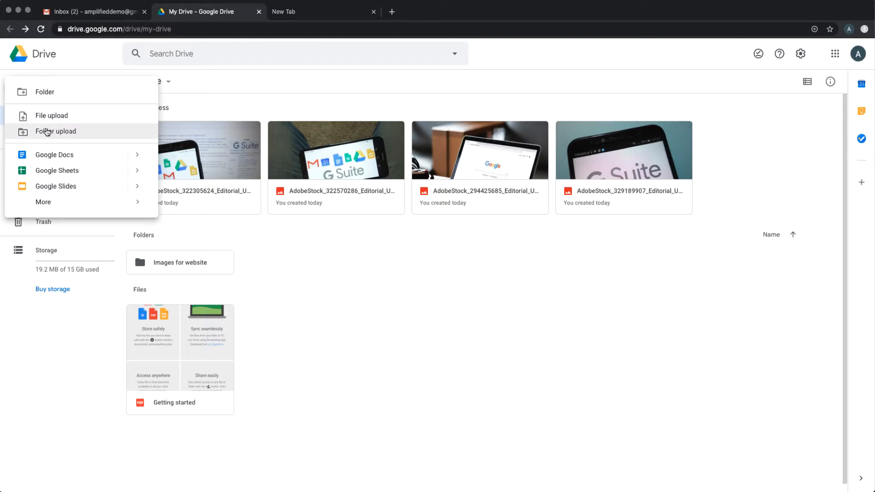
left_click(48, 132)
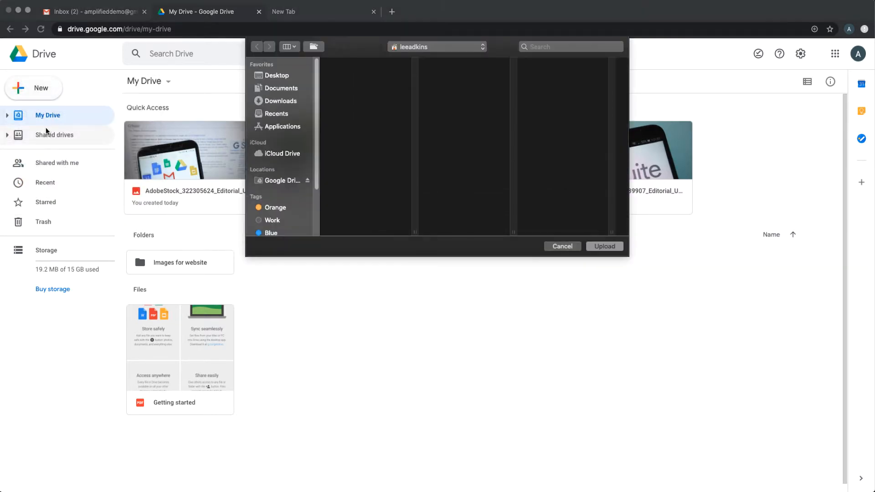
left_click(568, 249)
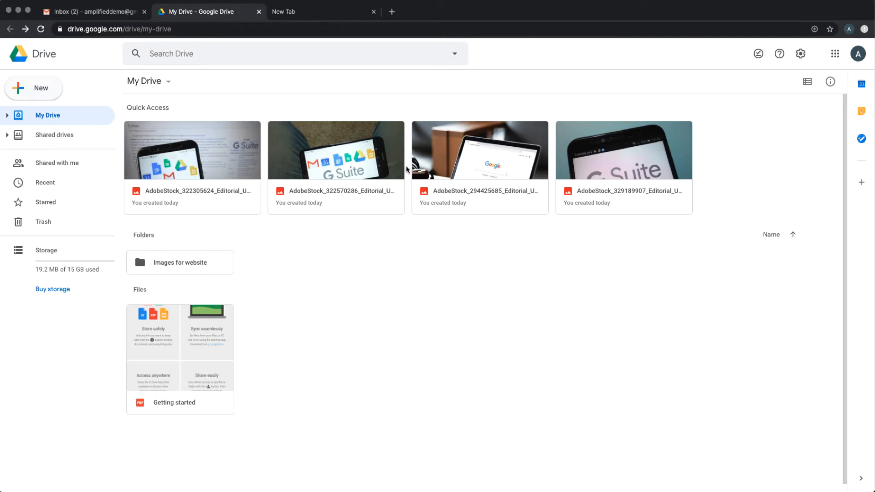
Step: Get a shareable link for the "Images for website" folder with link sharing turned on
double_click(188, 264)
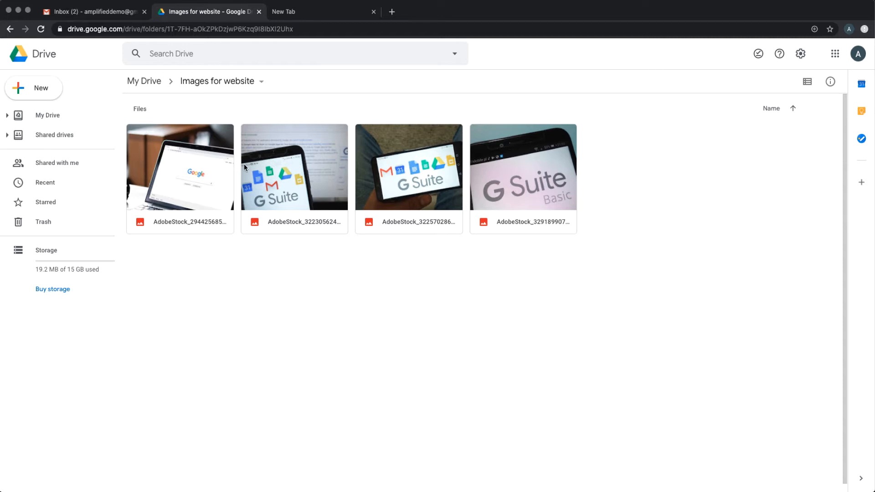
left_click(262, 83)
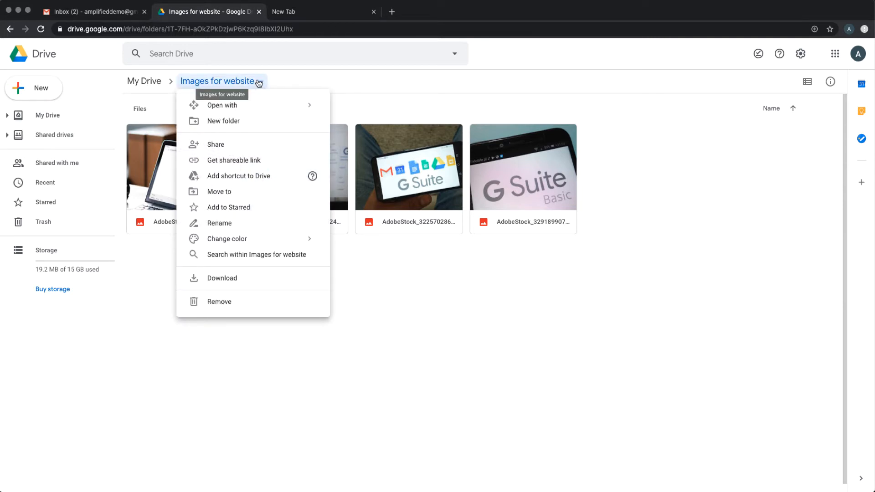
left_click(258, 159)
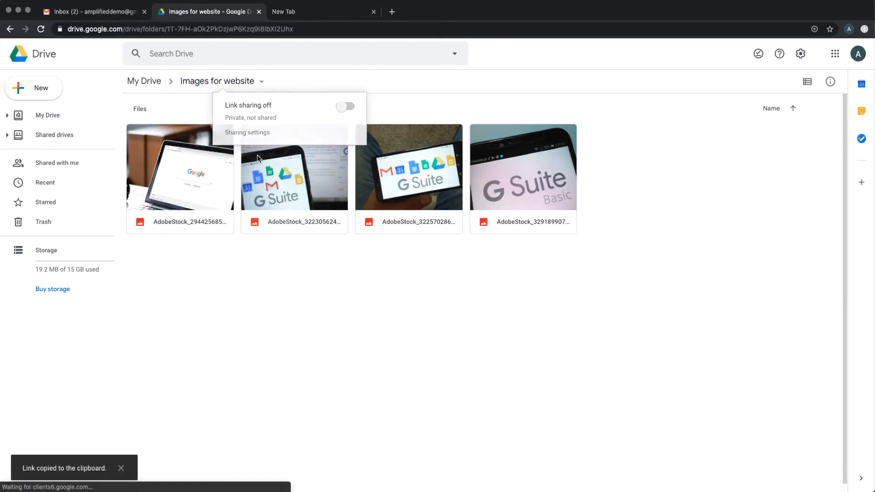
left_click(349, 109)
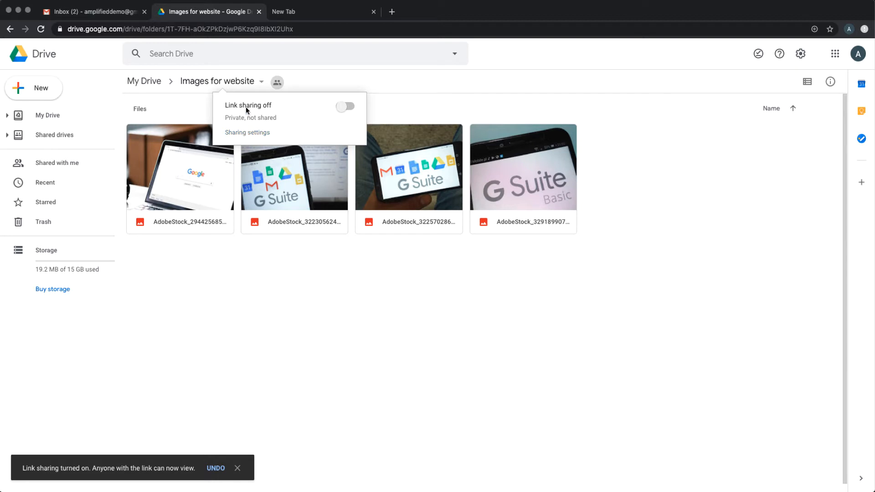
Step: Review the link access options in the "Images for website" folder's sharing settings
left_click(261, 83)
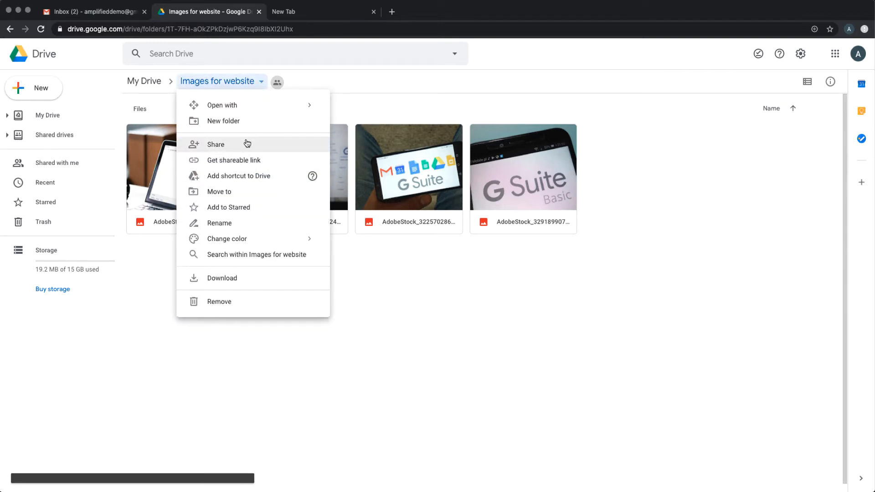
left_click(246, 143)
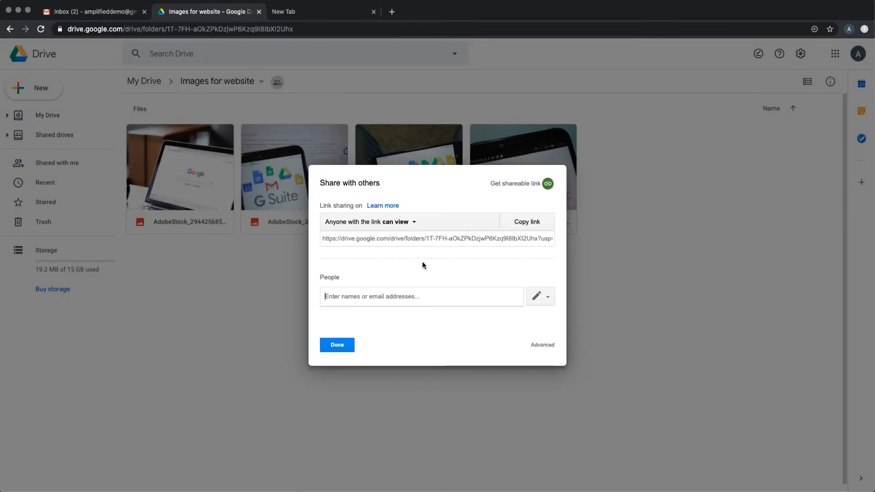
left_click(409, 223)
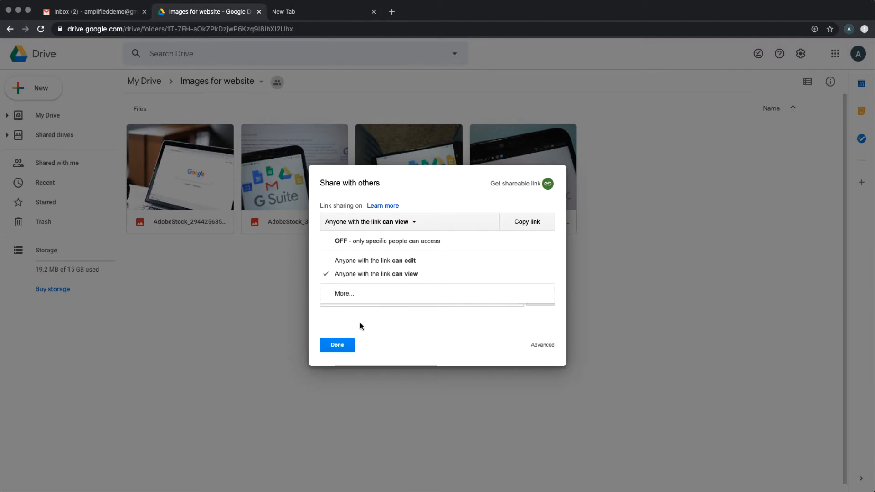
left_click(347, 348)
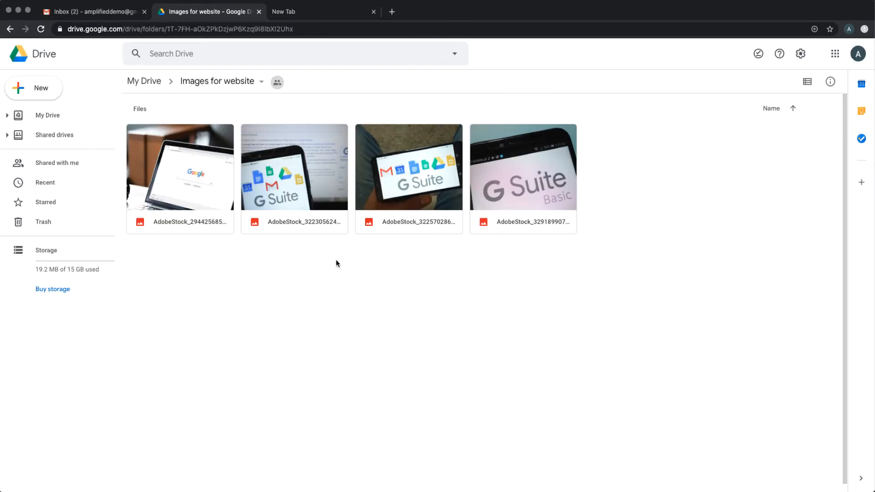
Step: Add the suggested demo contact as a person to share the "Images for website" folder with
left_click(277, 84)
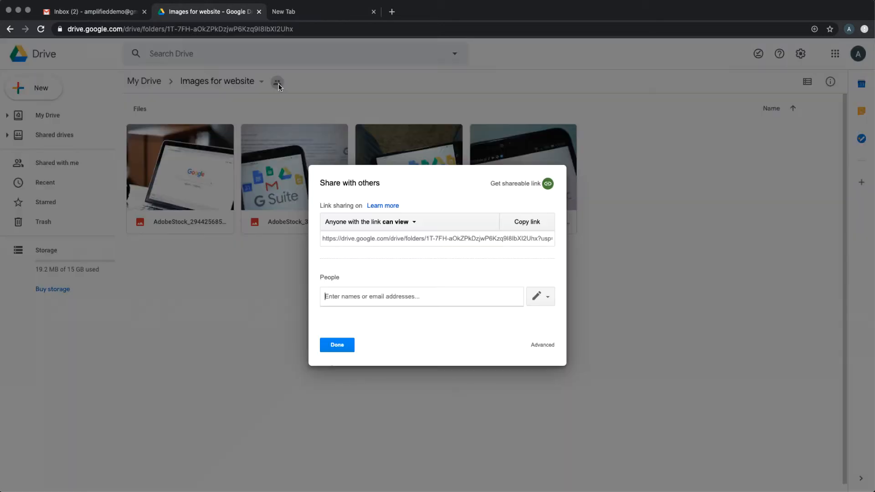
left_click(371, 298)
type("joey")
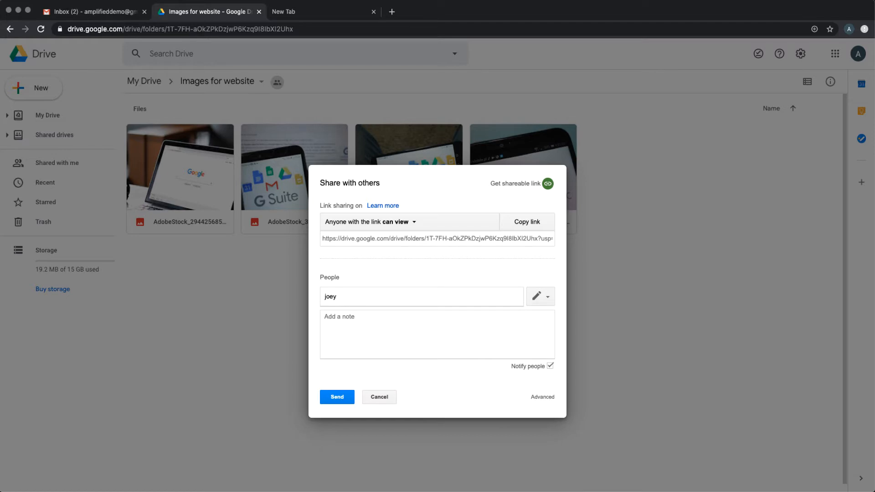
key("BackSpace")
key("BackSpace")
key("BackSpace")
key("BackSpace")
type("li")
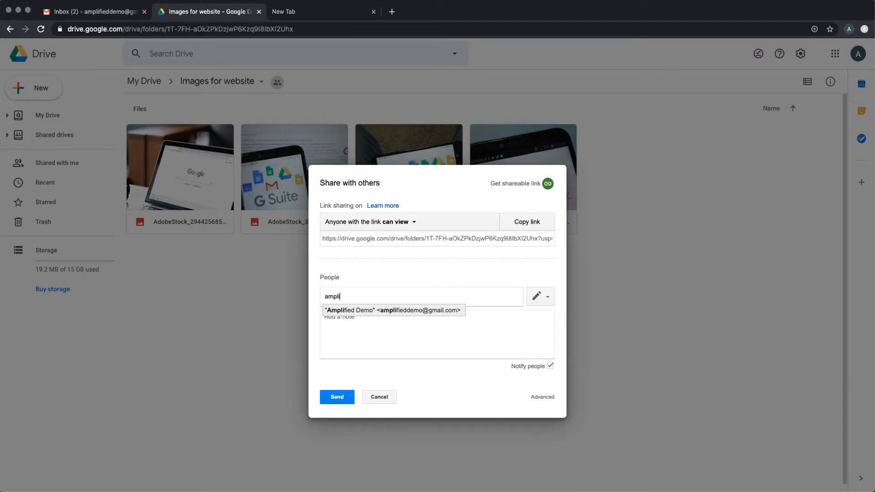
left_click(384, 310)
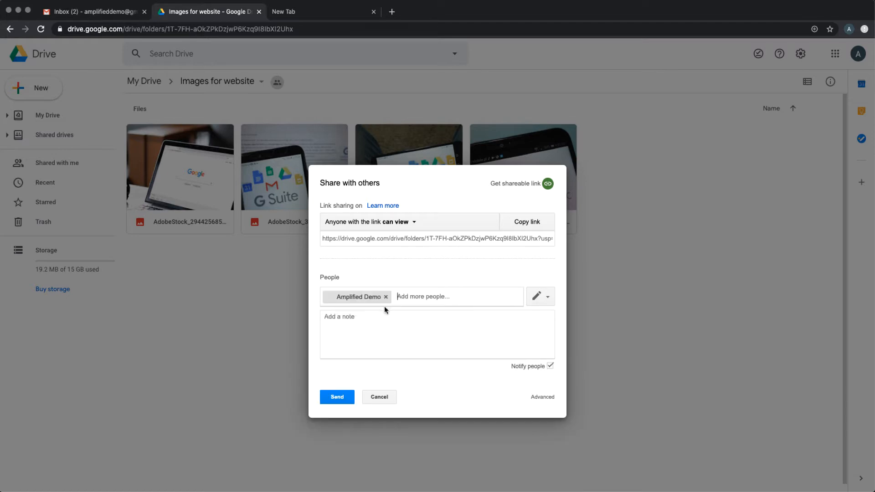
Step: Look at the contact's permission choices and note field, turn off Notify people, and cancel the invitation
left_click(547, 300)
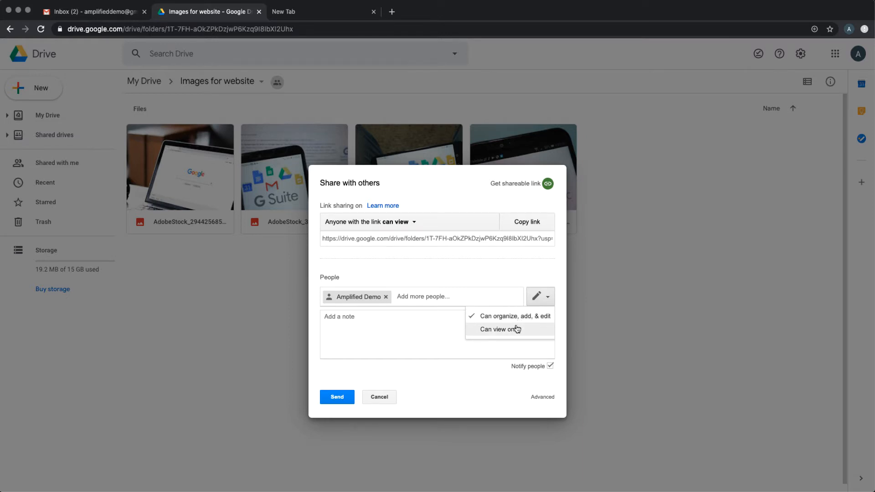
left_click(447, 321)
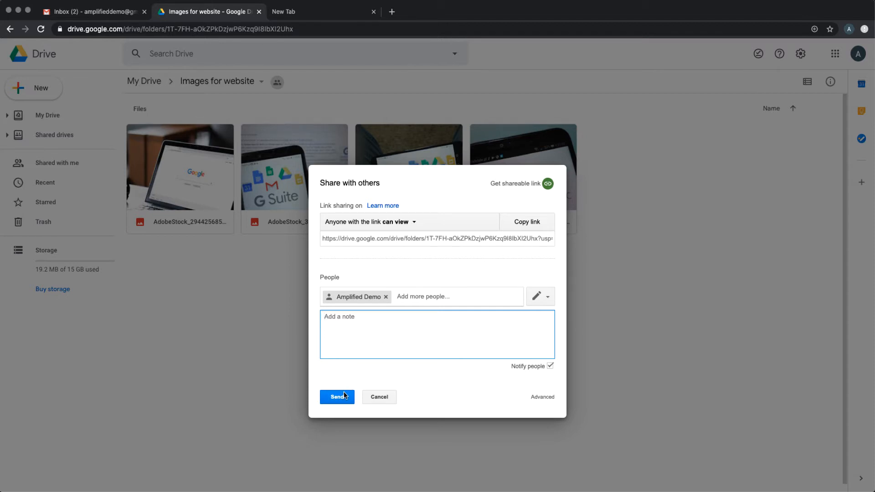
left_click(550, 366)
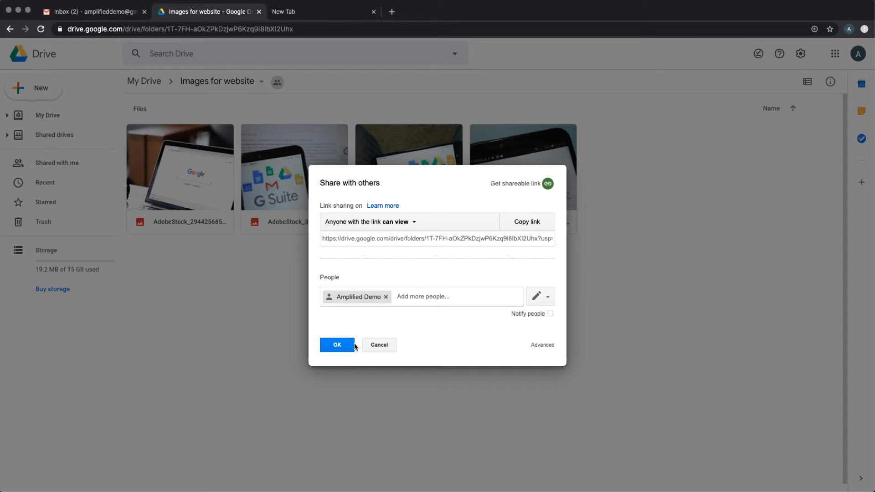
left_click(379, 346)
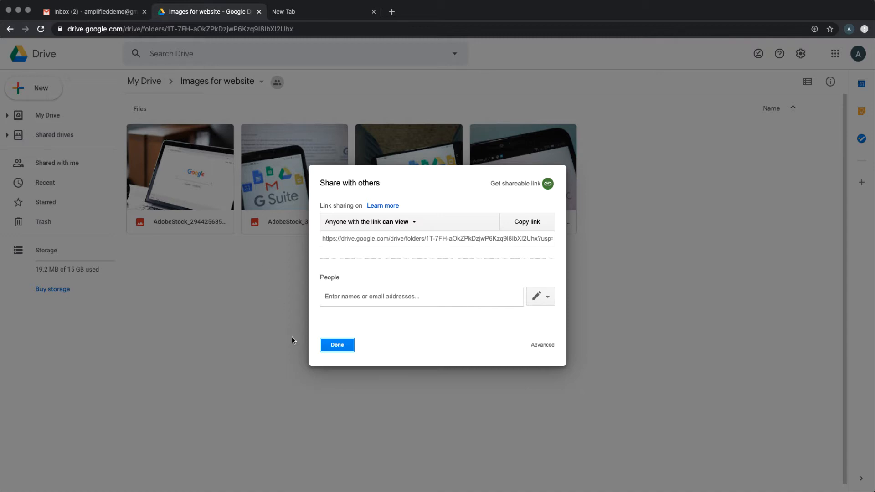
left_click(335, 346)
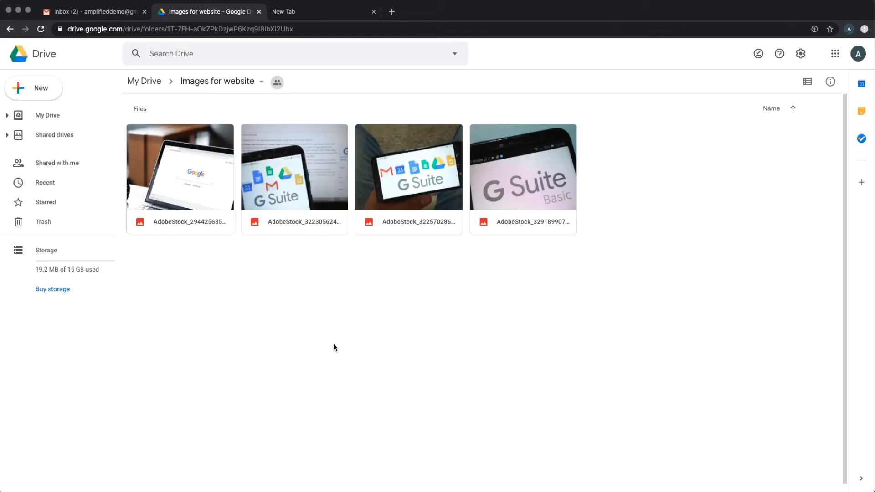
Step: Return to My Drive and switch its files and folders to list view
left_click(34, 114)
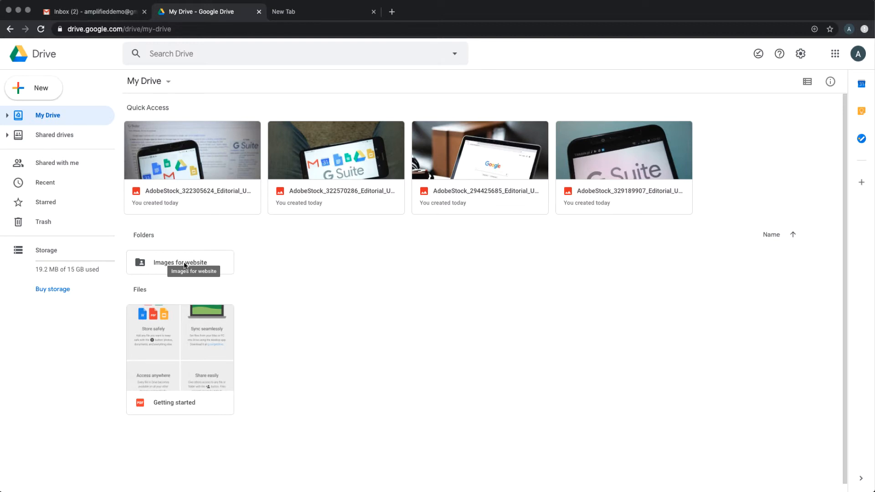
left_click(808, 84)
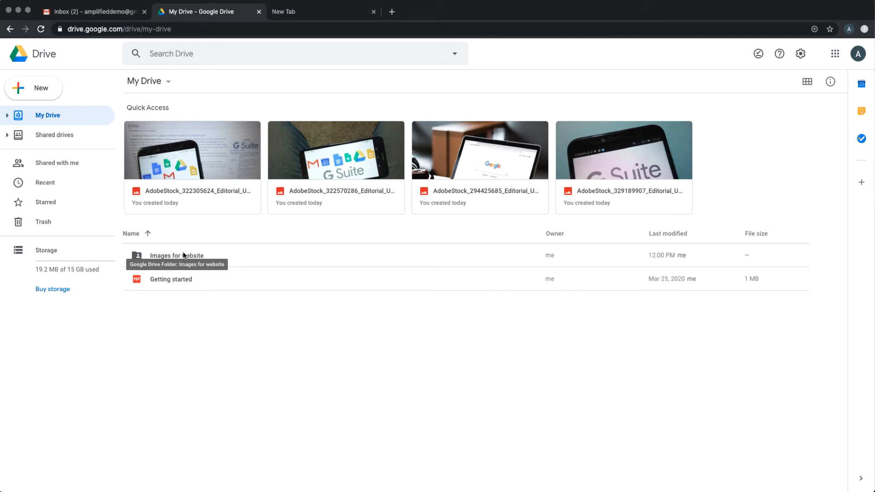
Step: View the items under Shared with me and the Recent files
left_click(46, 168)
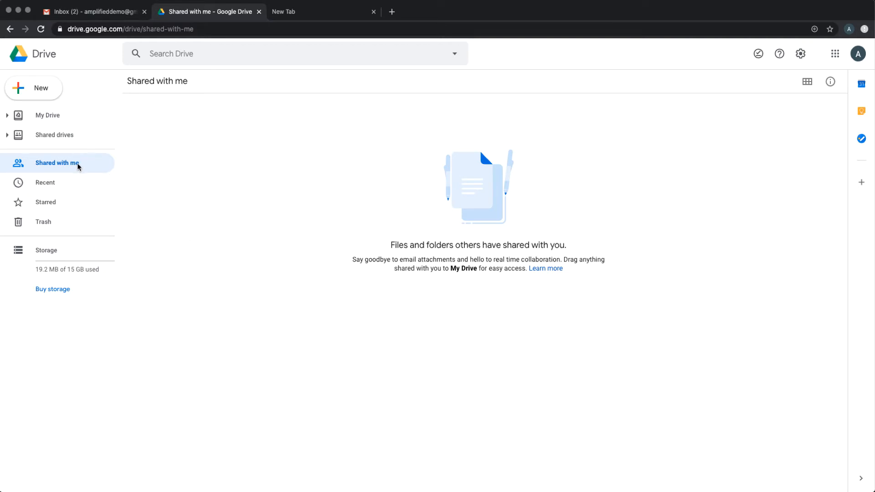
left_click(51, 184)
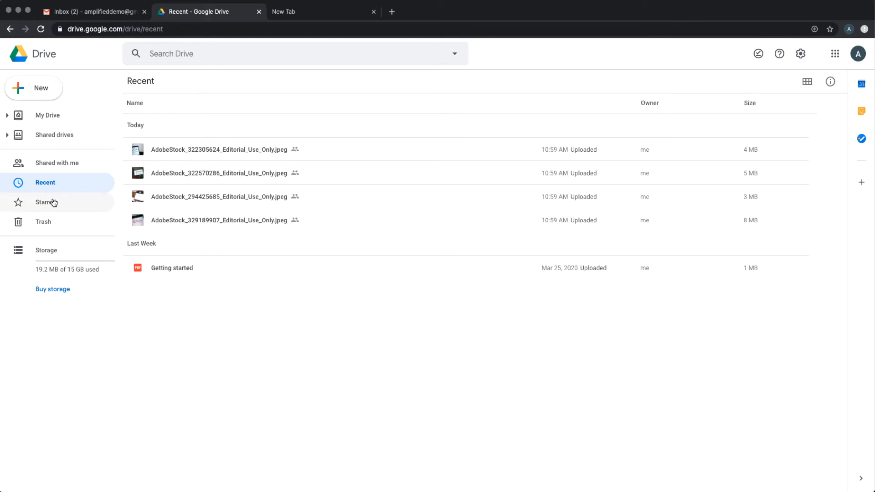
Step: Add AdobeStock_294425685_Editorial_Use_Only.jpeg in the "Images for website" folder to Starred, and view the Starred files
left_click(41, 116)
left_click(186, 254)
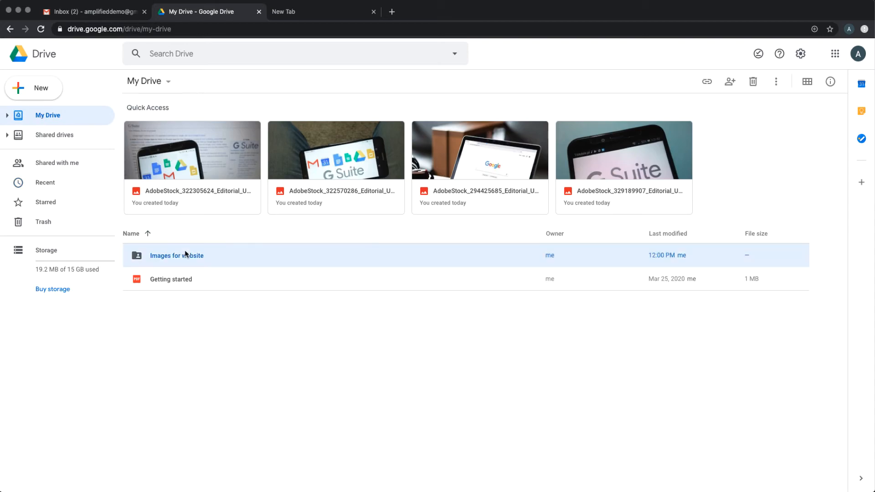
double_click(186, 254)
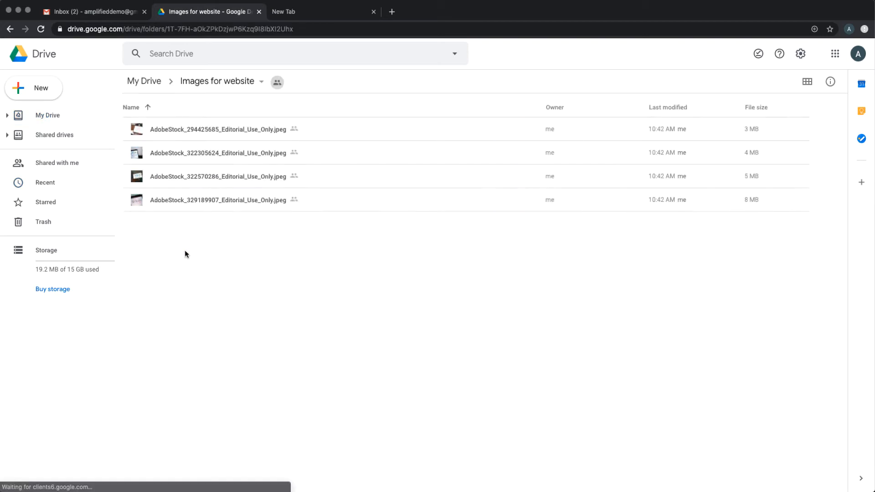
left_click(268, 130)
right_click(267, 130)
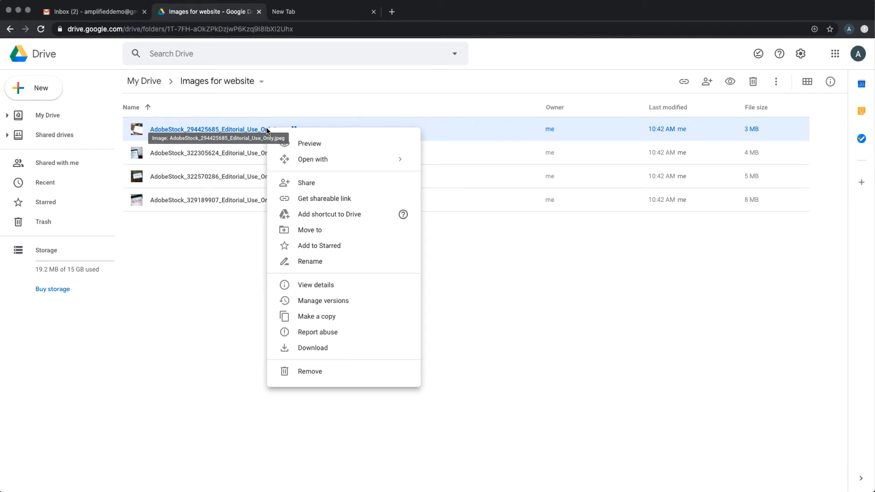
left_click(299, 248)
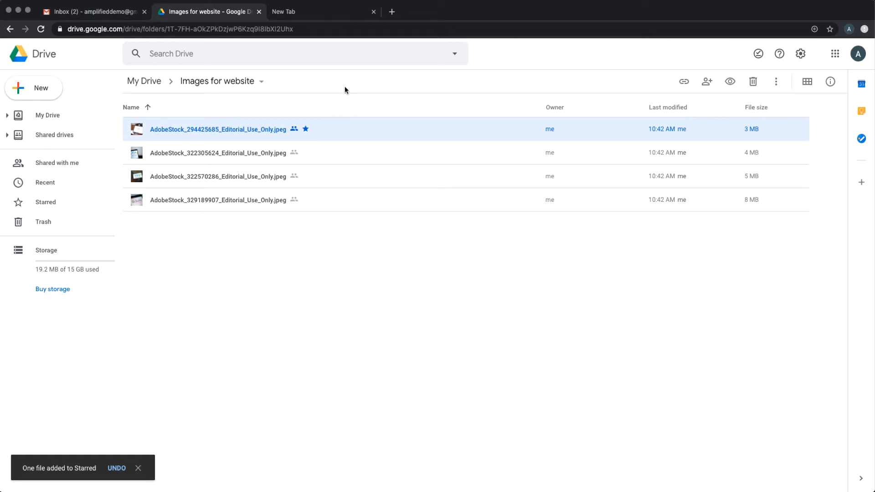
left_click(58, 202)
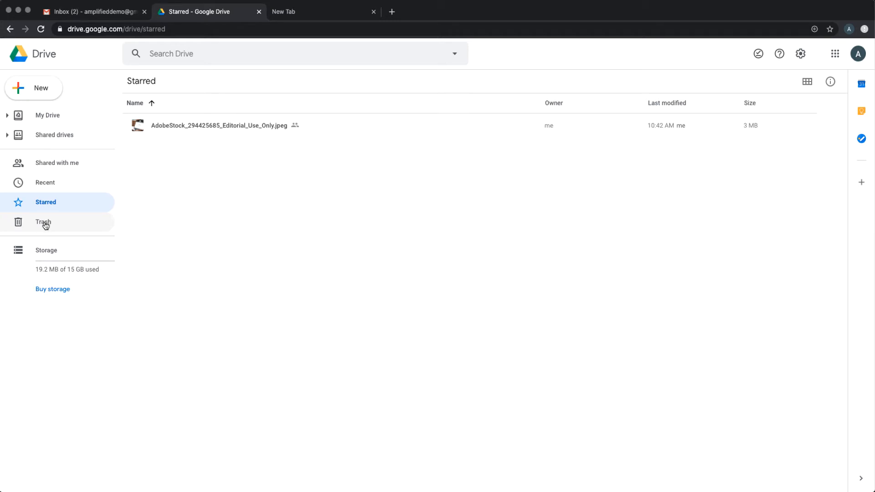
Step: Return to My Drive, expand its folder tree, and create a new folder named "More images for emails"
left_click(56, 115)
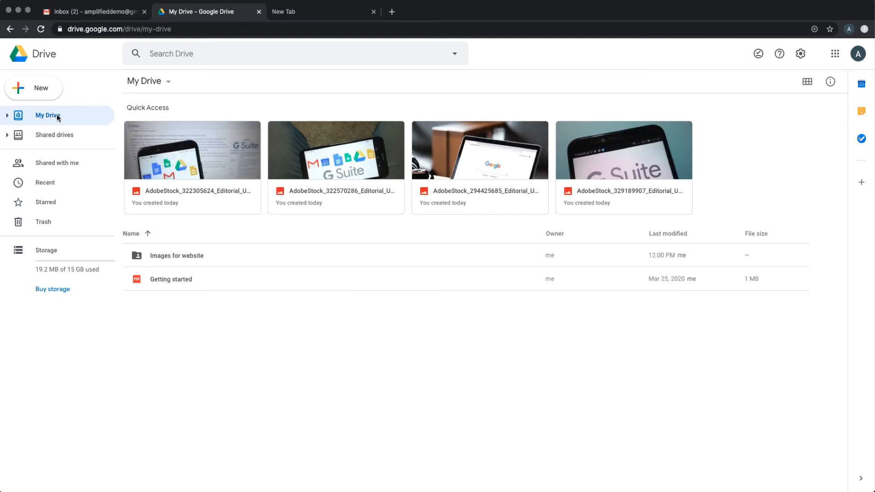
left_click(7, 116)
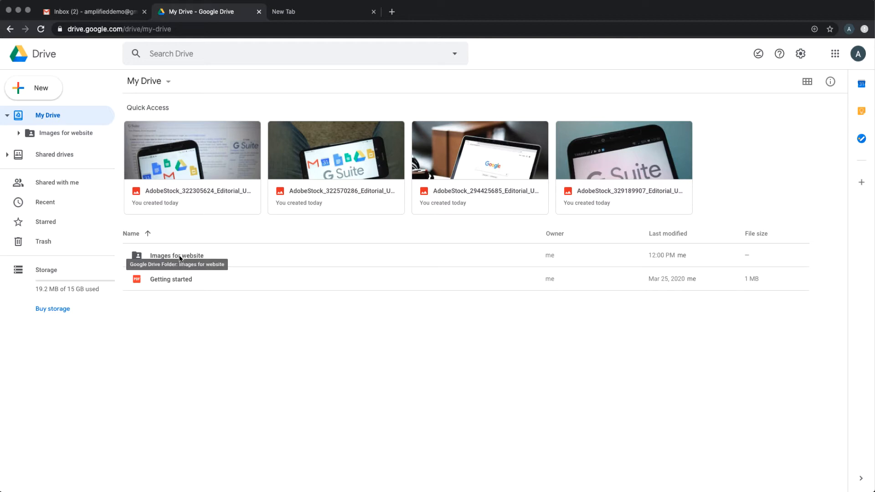
left_click(42, 98)
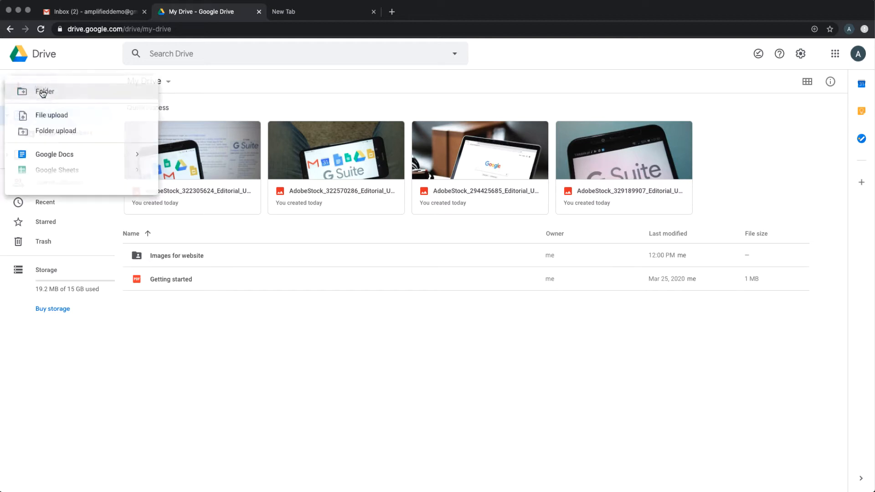
left_click(44, 93)
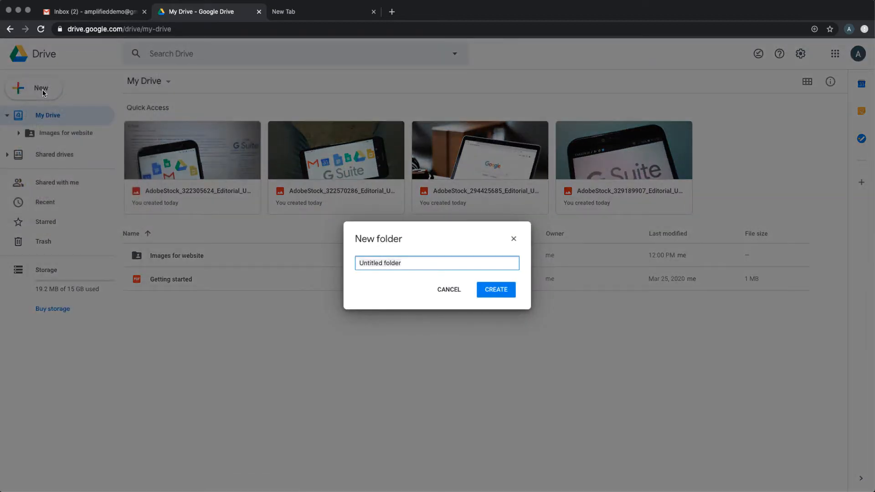
type("More images for emails")
left_click(490, 293)
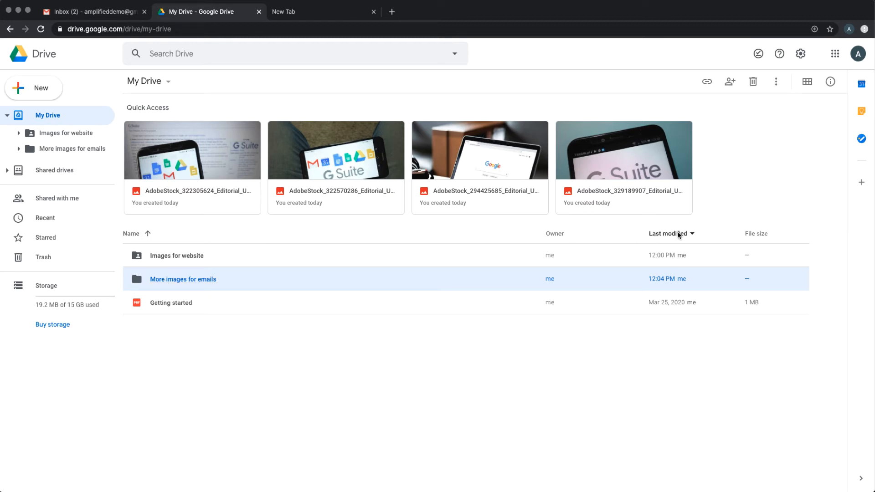
Step: Sort the My Drive items by name in descending order and switch back to ascending order
left_click(137, 234)
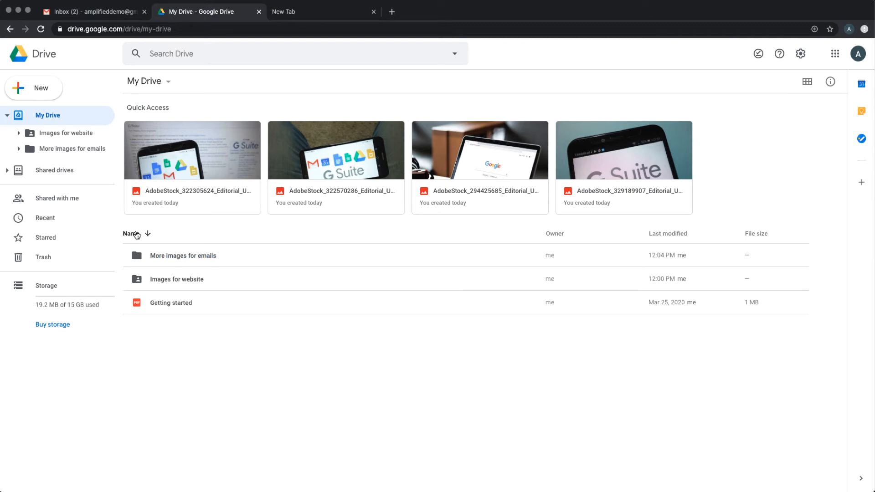
left_click(138, 235)
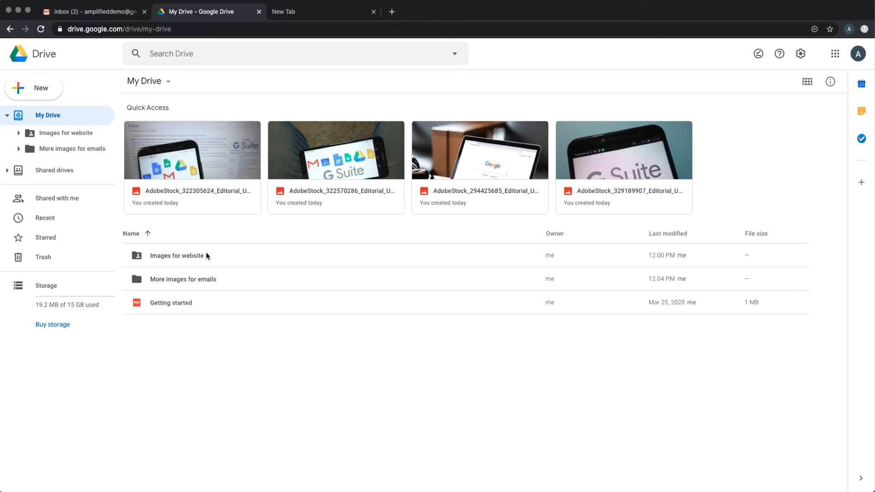
Step: Open Shared drives, dismiss the introduction, and look at the member access of the *ASU 2020 drive
left_click(70, 171)
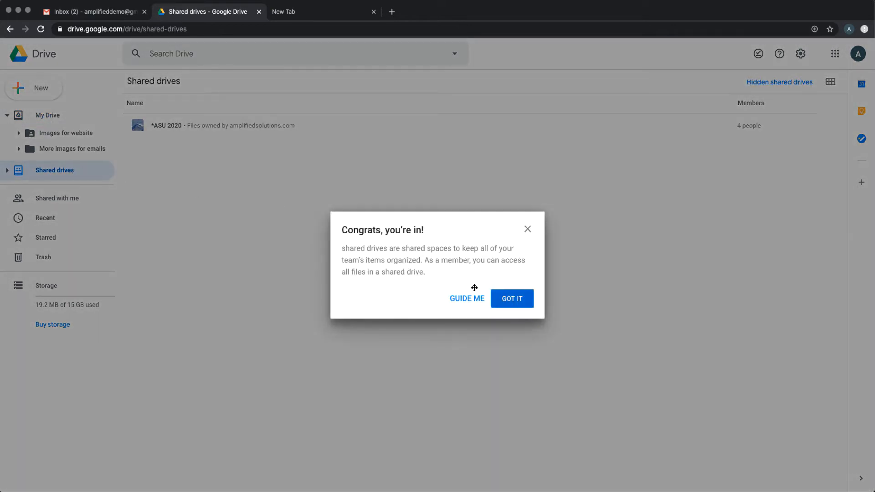
left_click(516, 302)
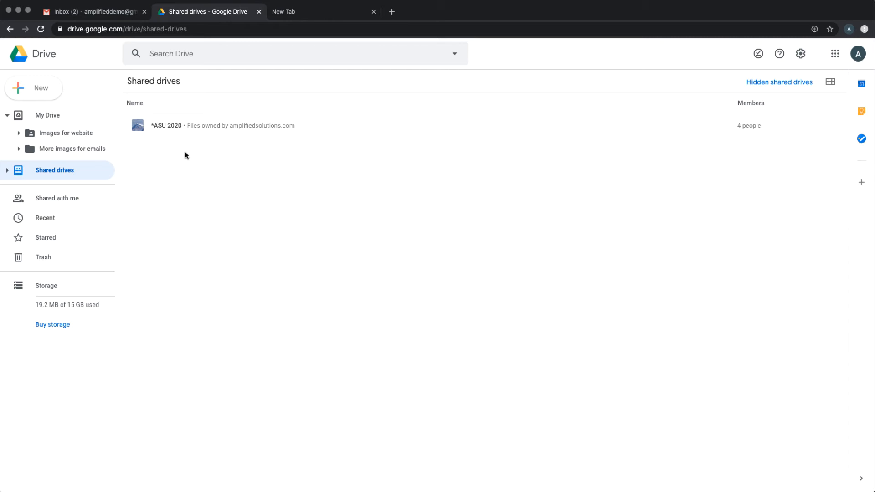
left_click(172, 125)
right_click(172, 125)
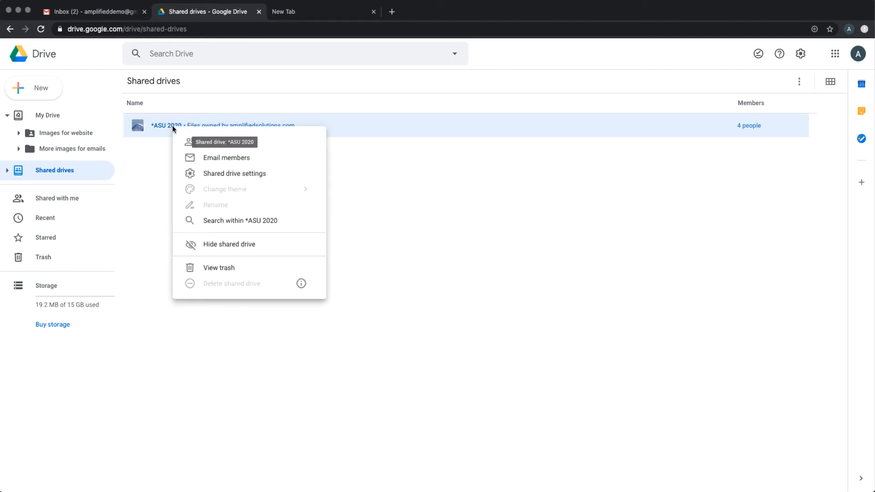
left_click(205, 142)
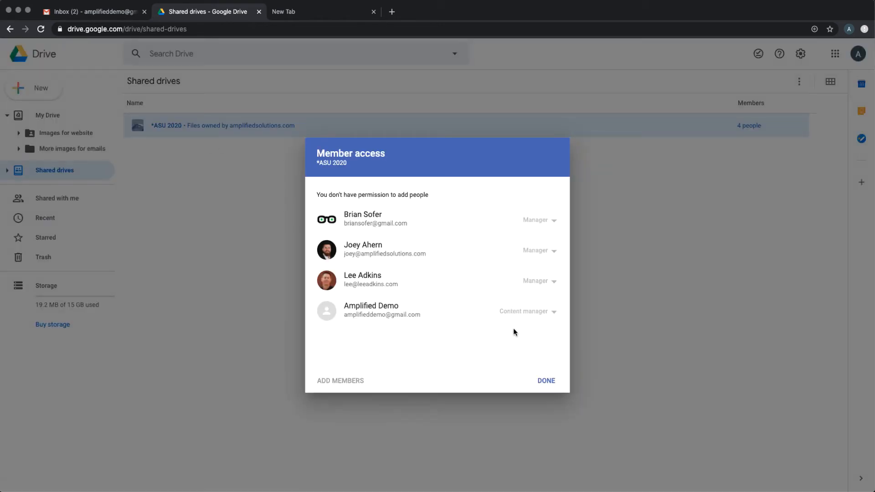
left_click(543, 380)
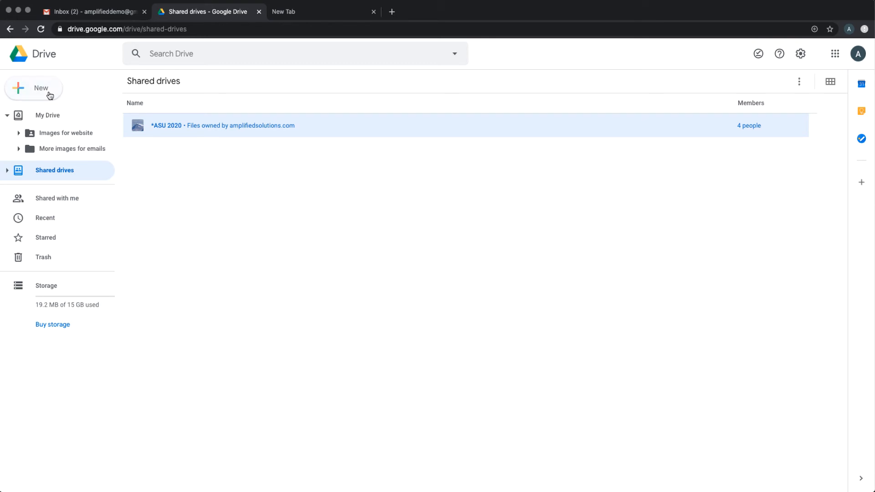
Step: Create a new Google Docs document in My Drive and hide its document outline
left_click(50, 117)
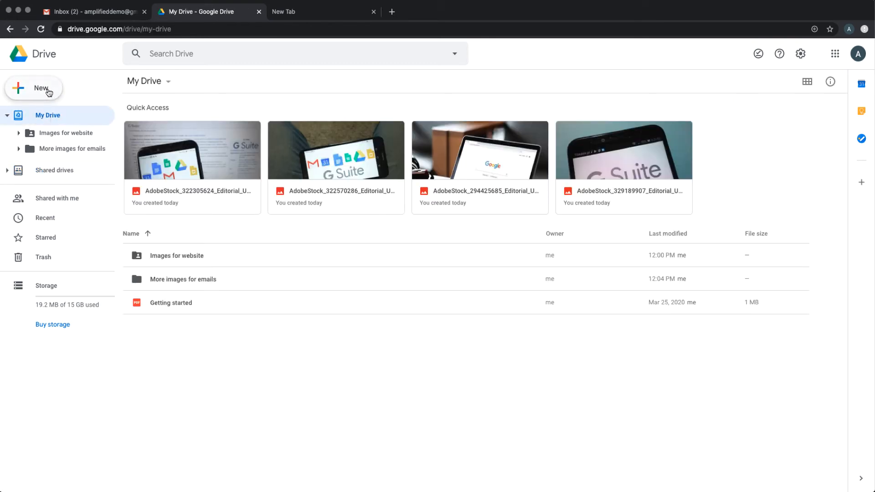
left_click(42, 89)
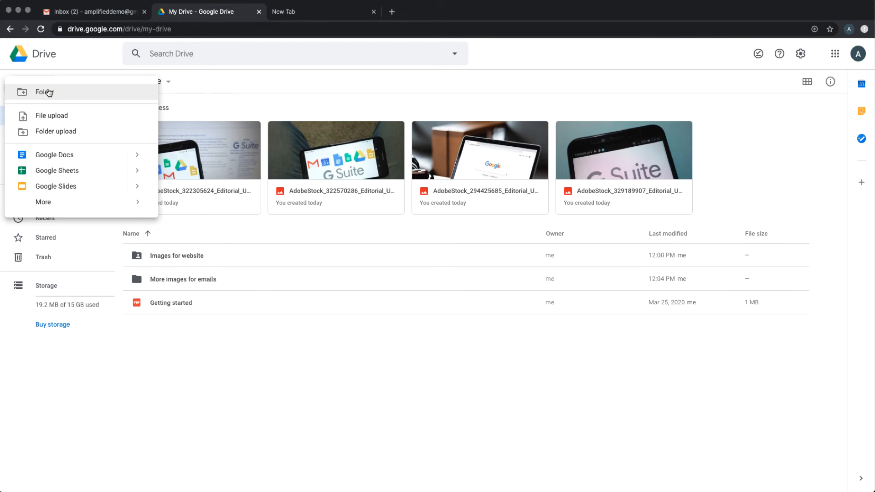
left_click(53, 158)
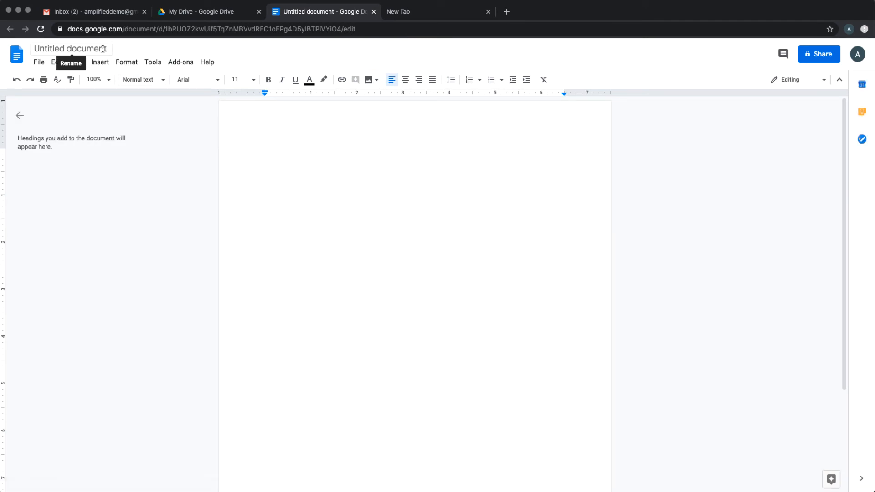
left_click(20, 114)
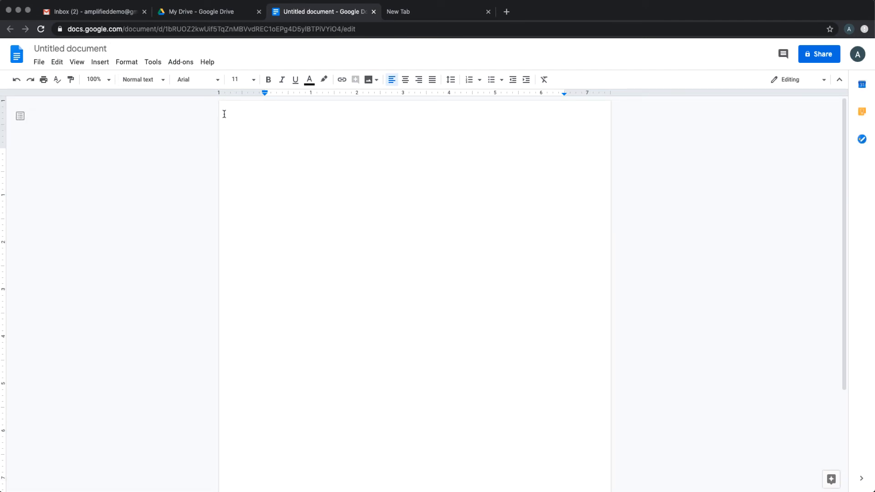
left_click(284, 138)
Step: Name the document "Sample doc" for sharing, look at the permission choices for people, and close sharing without adding anyone
left_click(816, 59)
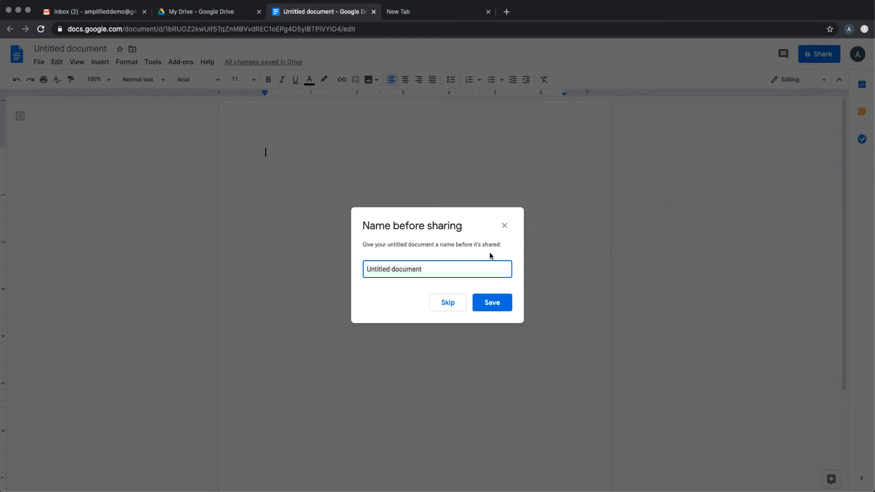
type("Sample doc")
left_click(493, 303)
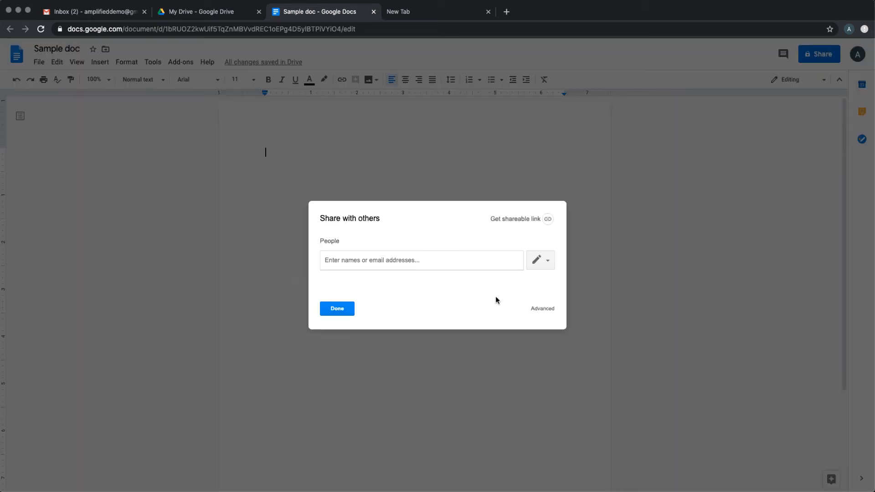
left_click(553, 263)
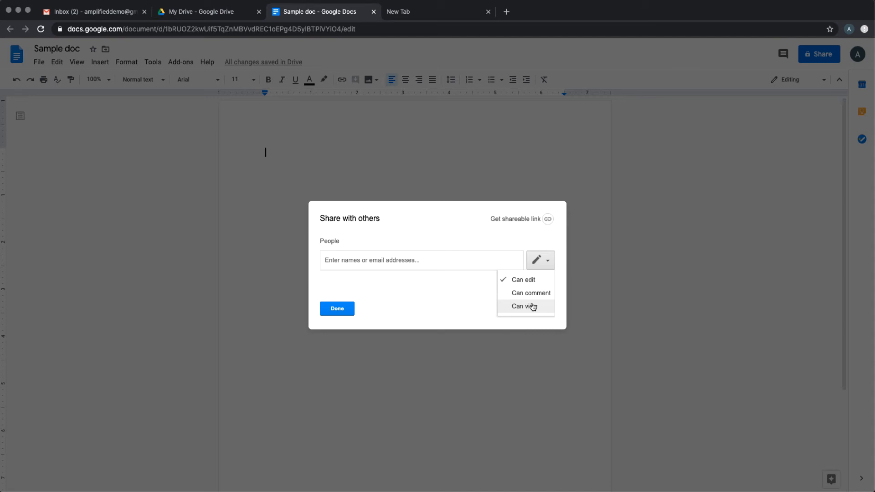
left_click(350, 309)
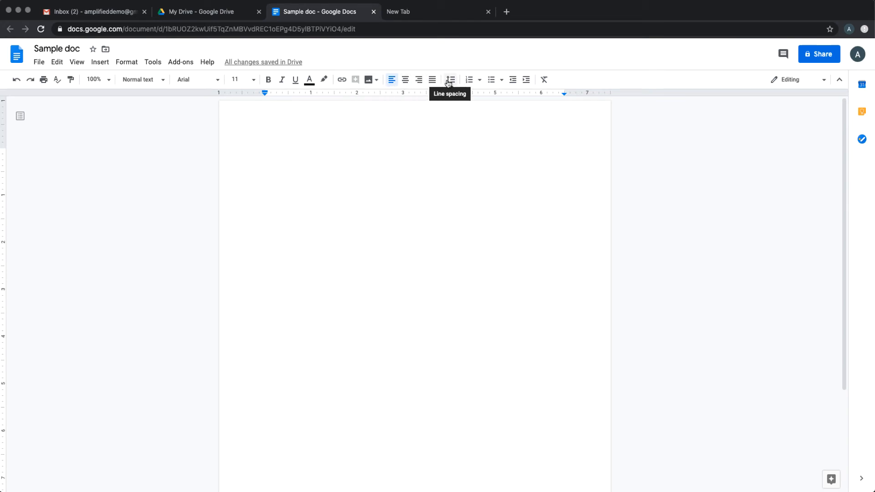
Step: Move "Sample doc" into the "Images for website" folder and accept the change in who has access
left_click(106, 50)
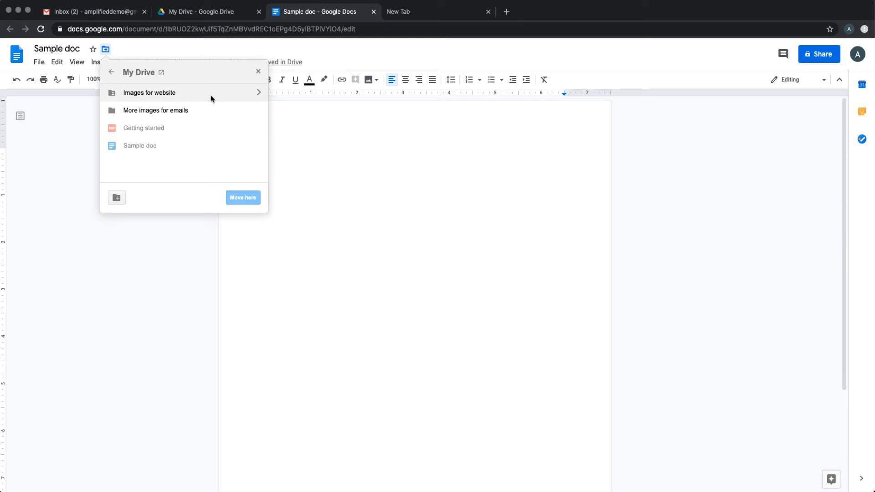
left_click(257, 93)
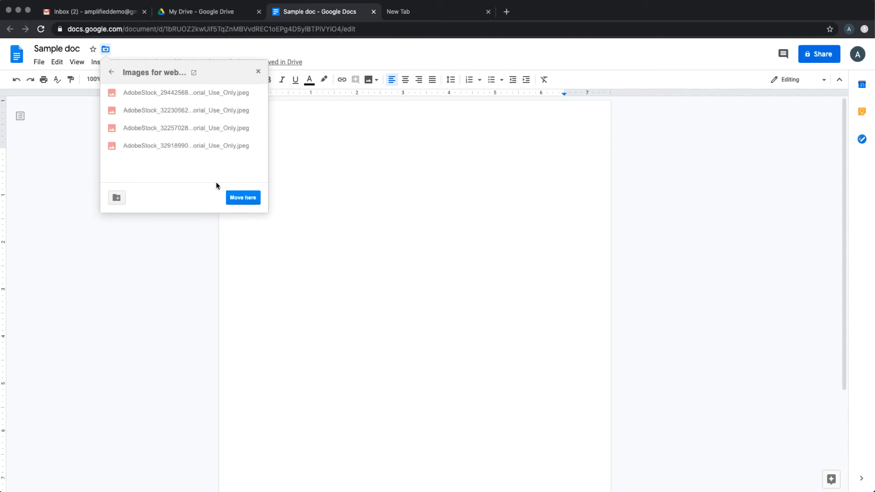
left_click(243, 199)
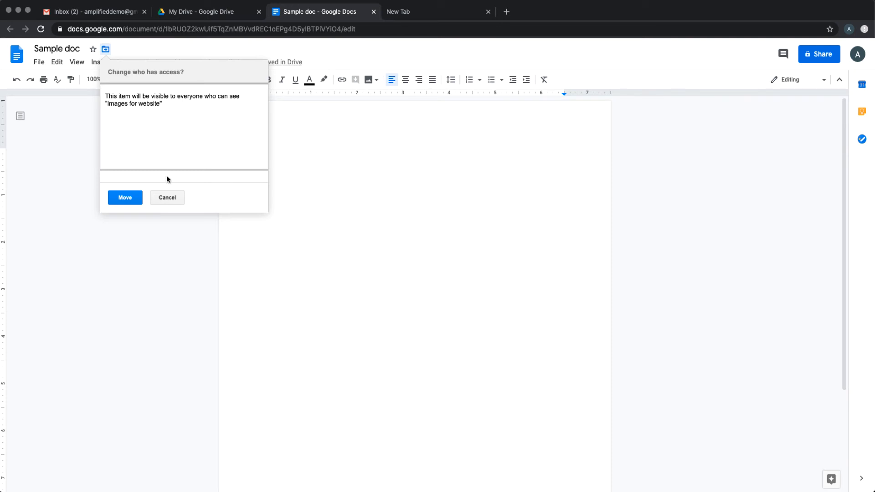
left_click(126, 197)
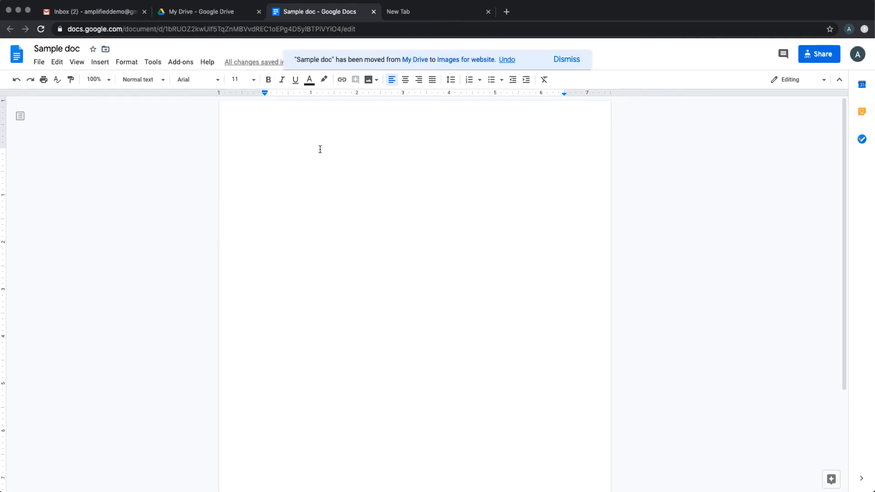
Step: Write "Please use the starred image for the homepage" in the document, correcting the first word with the spelling suggestion
type("Plaese use ")
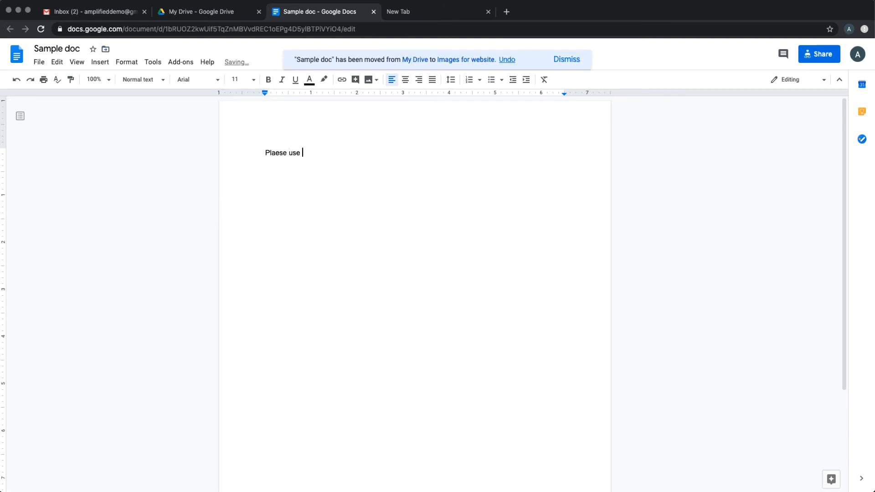
type("the starred image for the homepage")
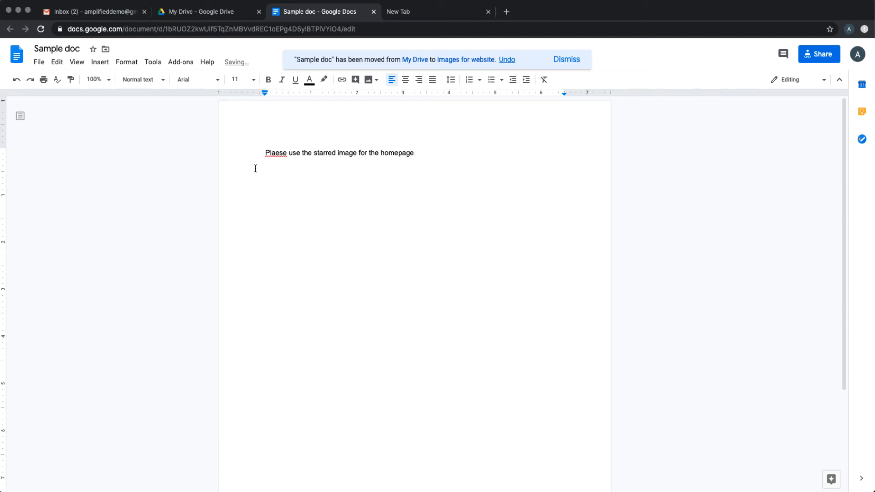
right_click(275, 154)
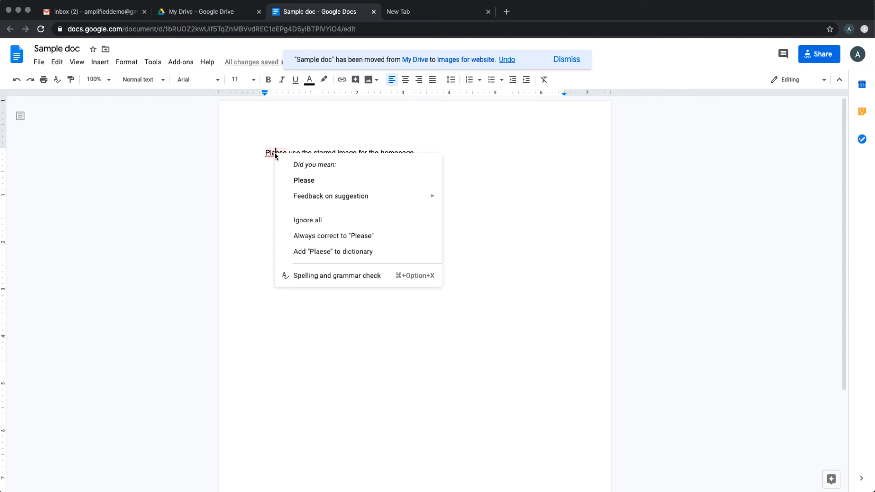
left_click(297, 181)
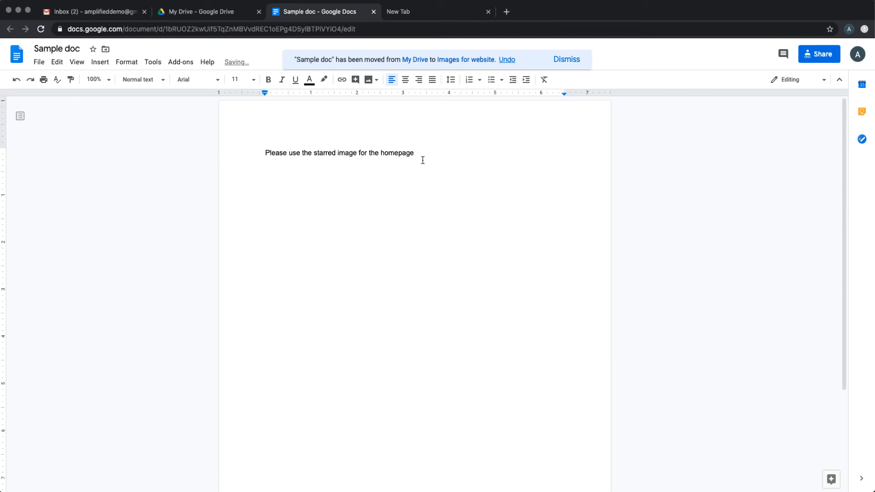
Step: Start a comment on the "Please use the starred image for the homepage" line and mention the account's own e-mail address in it
left_click(438, 151)
key("Return")
key("Return")
left_click(482, 152)
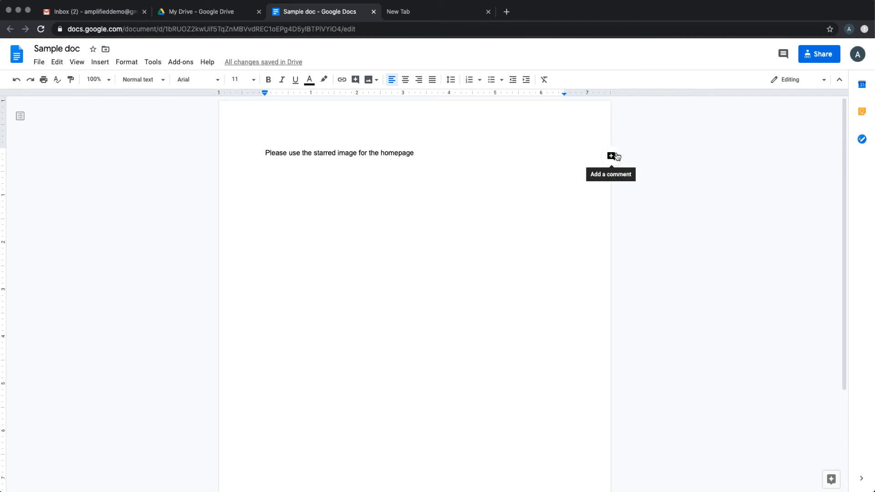
left_click(612, 156)
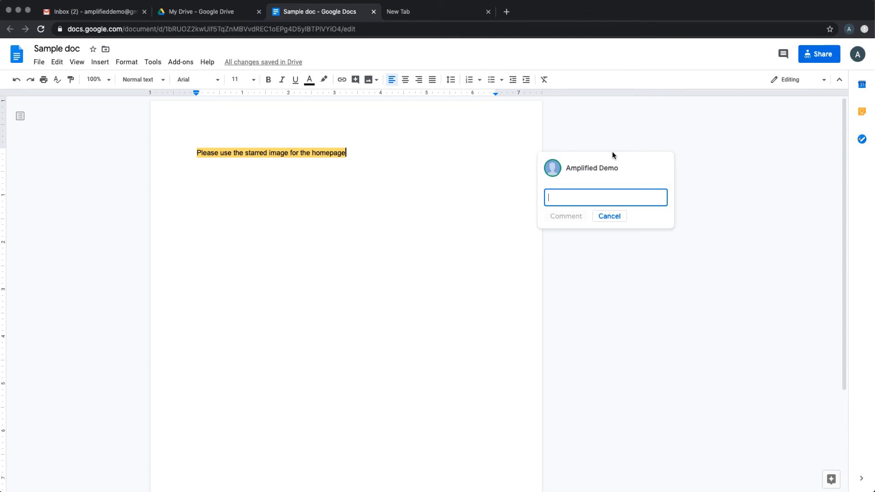
type("@ampli")
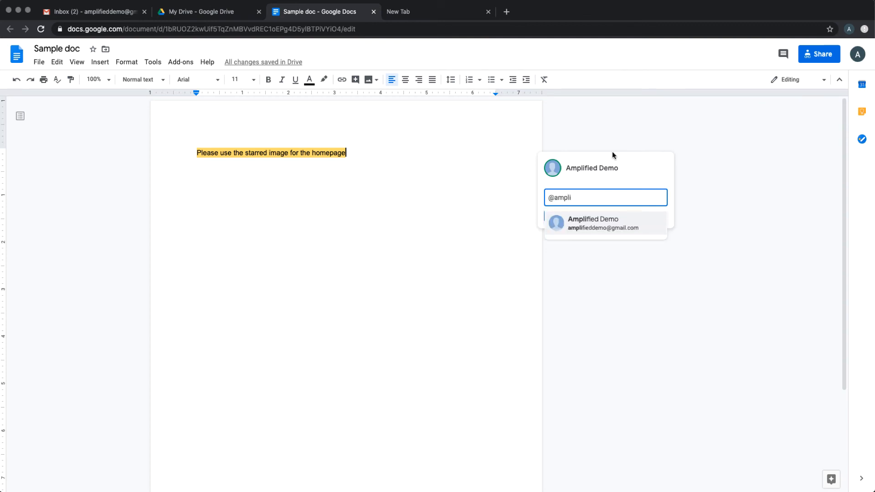
left_click(602, 227)
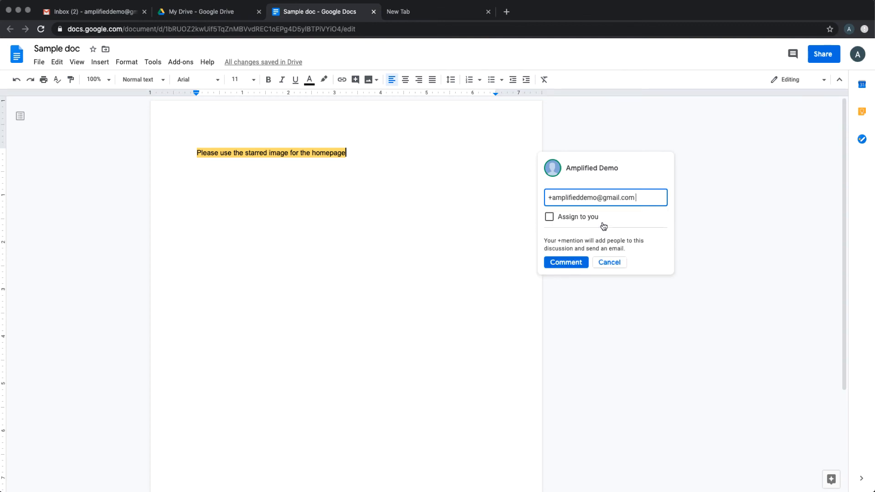
Step: Assign the comment to yourself, add the text "be sure to add designer to G Drive folder", and post it
left_click(551, 220)
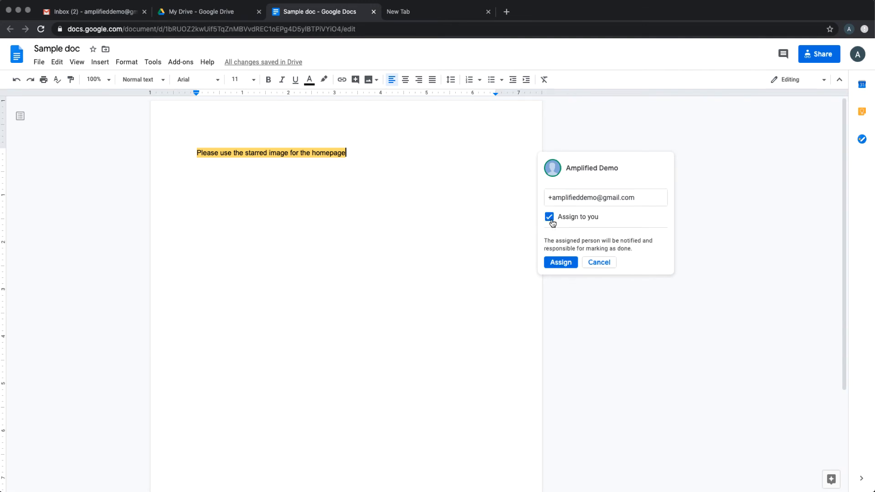
left_click(648, 198)
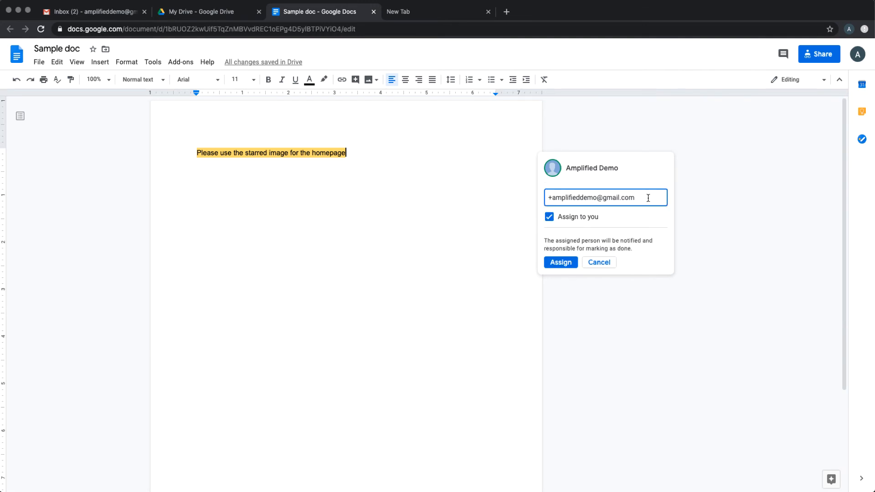
type("be sure to")
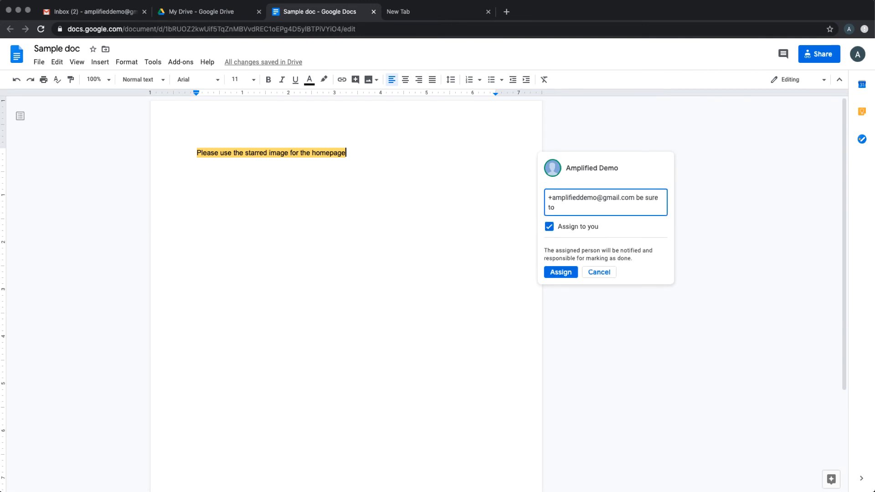
type(" add designer to G Drive folder")
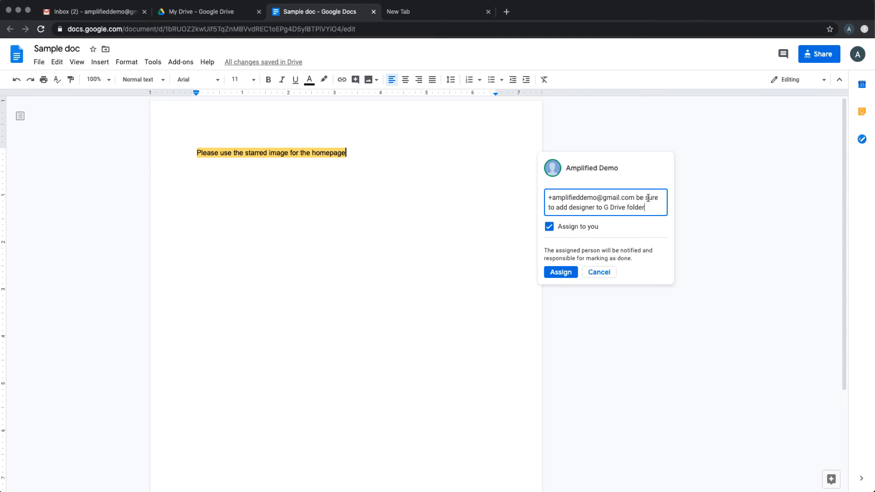
left_click(562, 272)
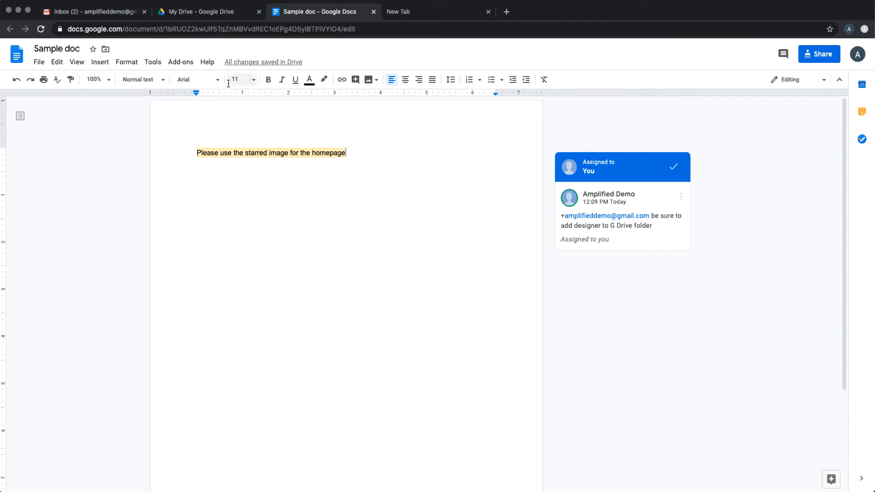
Step: Create a new Google Sheets spreadsheet from My Drive and name it "Sample sheet"
left_click(206, 12)
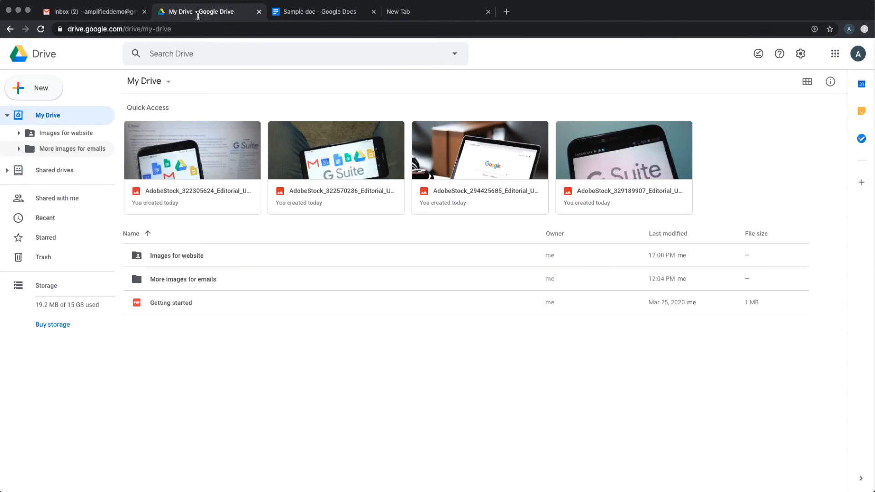
left_click(54, 88)
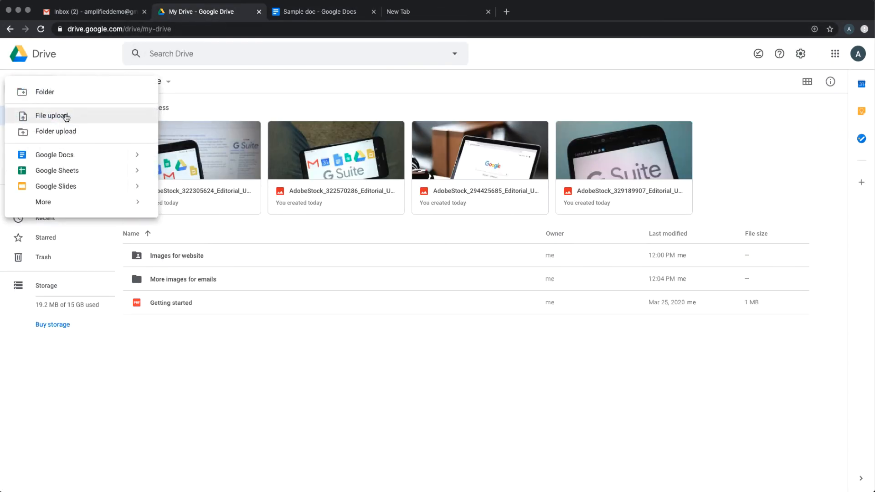
left_click(68, 171)
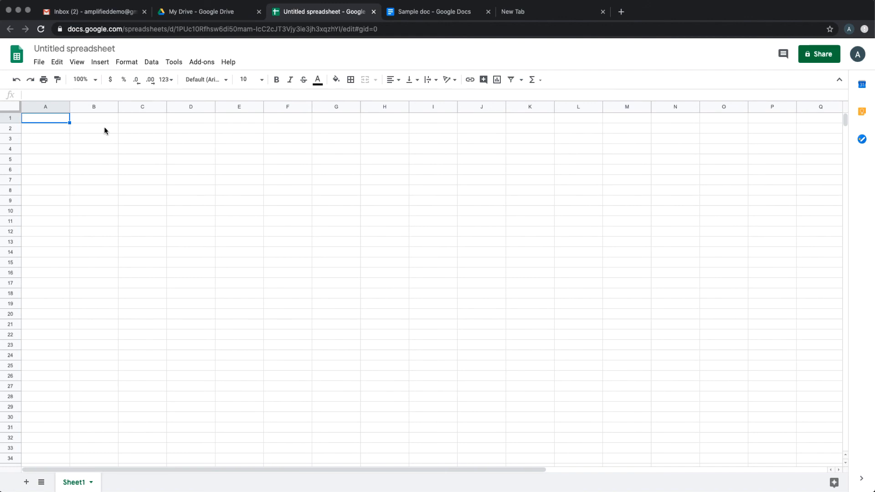
left_click(86, 48)
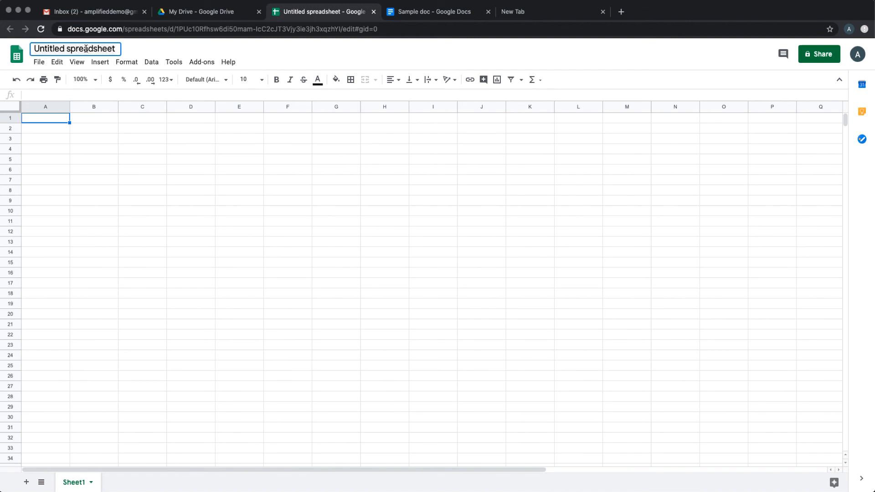
type("Sample ")
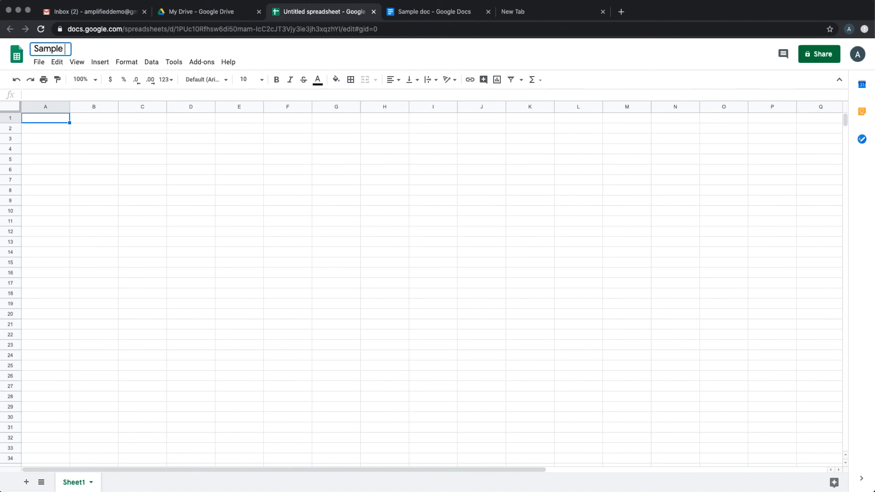
type("sheet")
left_click(137, 173)
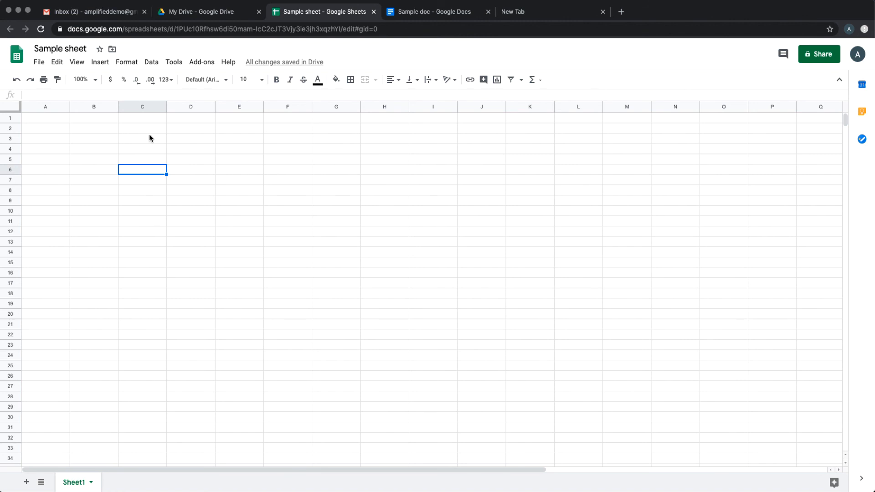
Step: Return to My Drive and look over the choices for creating or uploading new items without picking one
left_click(226, 20)
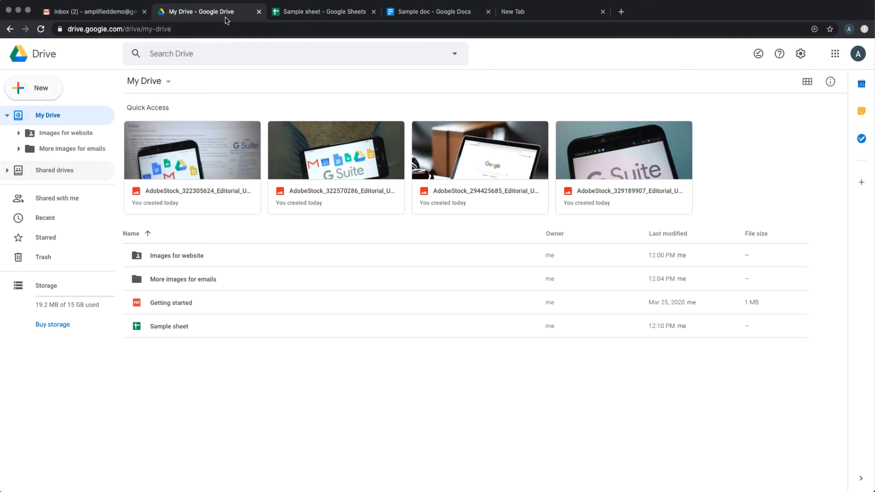
left_click(40, 91)
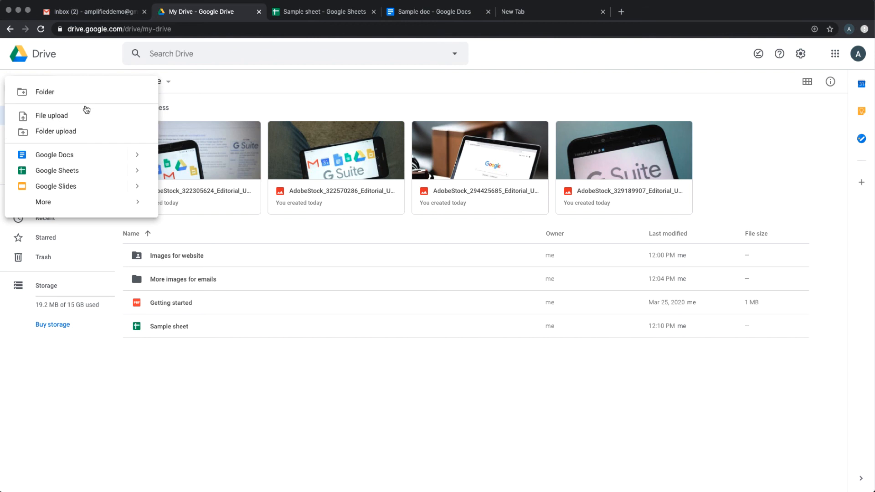
left_click(208, 83)
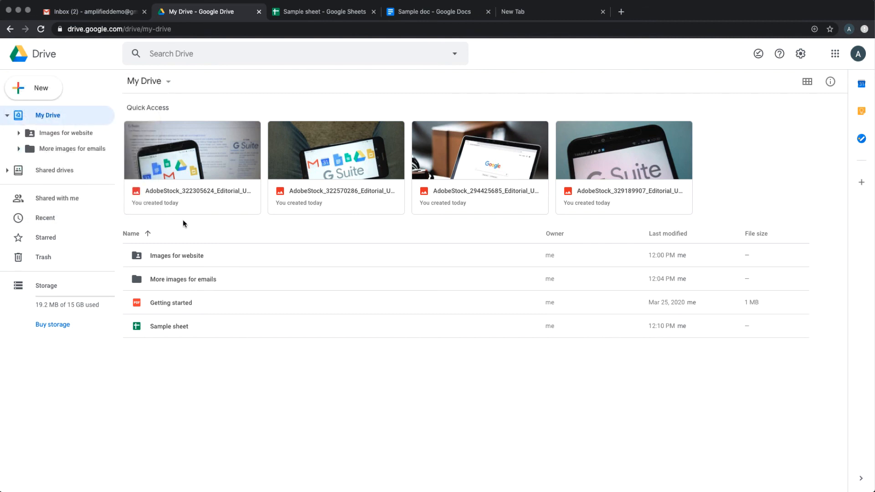
Step: Review the actions available for "Sample sheet" in My Drive, including the apps it can open with, and switch to the spreadsheet
right_click(169, 325)
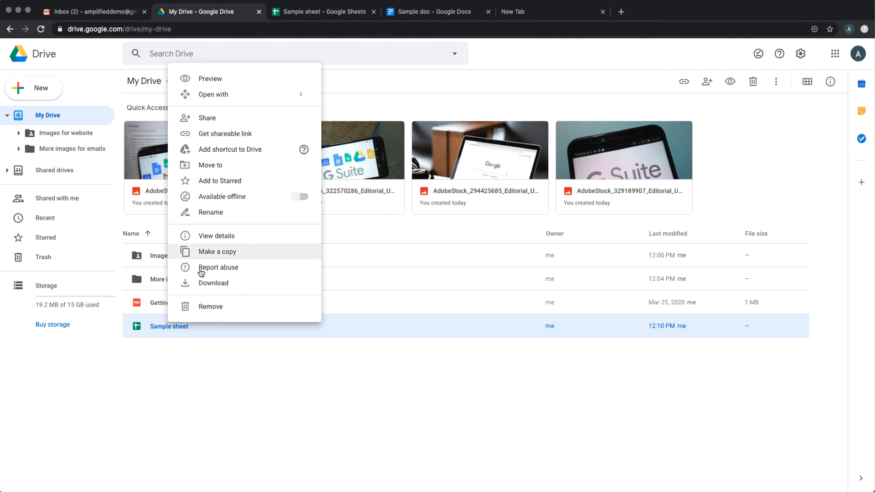
mouse_move(224, 102)
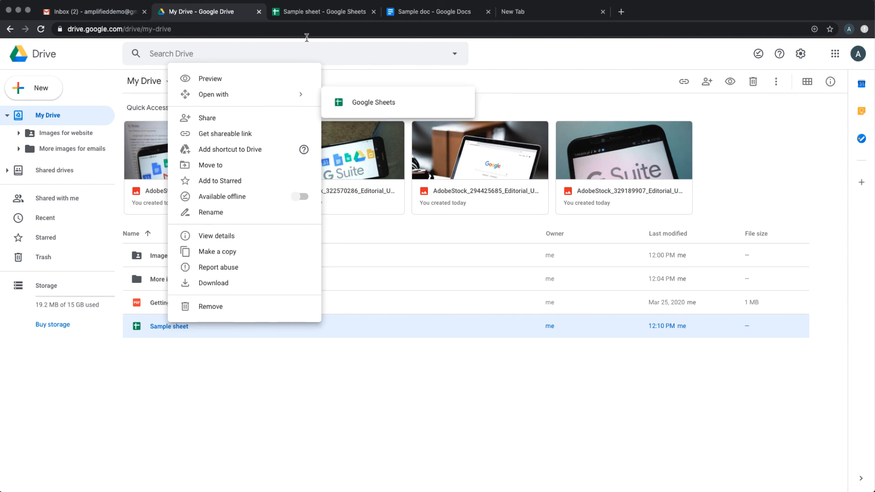
left_click(365, 102)
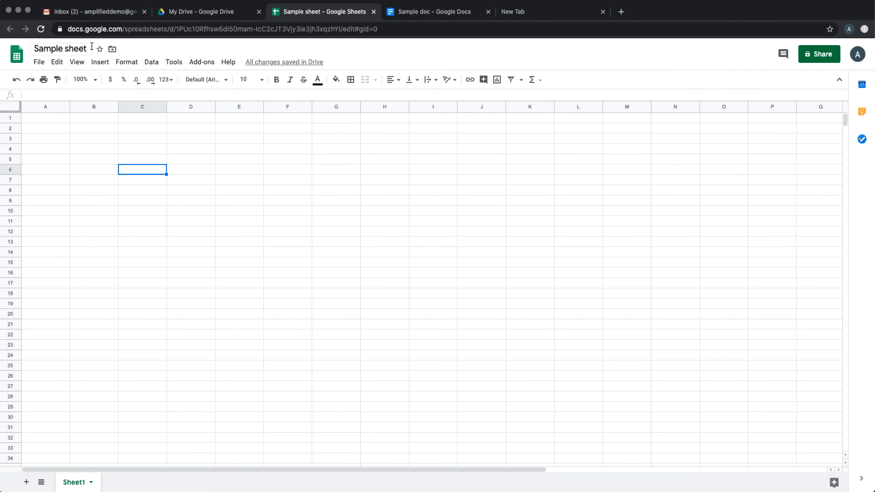
Step: Review the spreadsheet's file commands, such as copying and downloading, without choosing any, and go back to My Drive
left_click(40, 62)
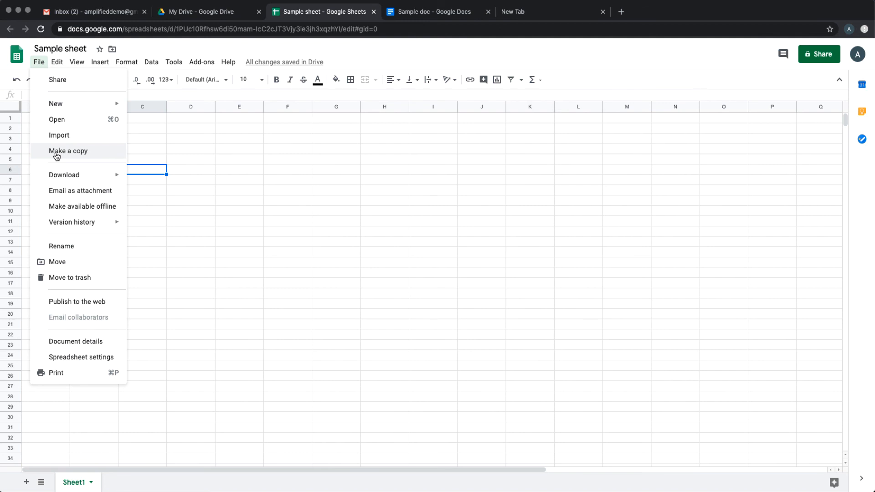
left_click(43, 67)
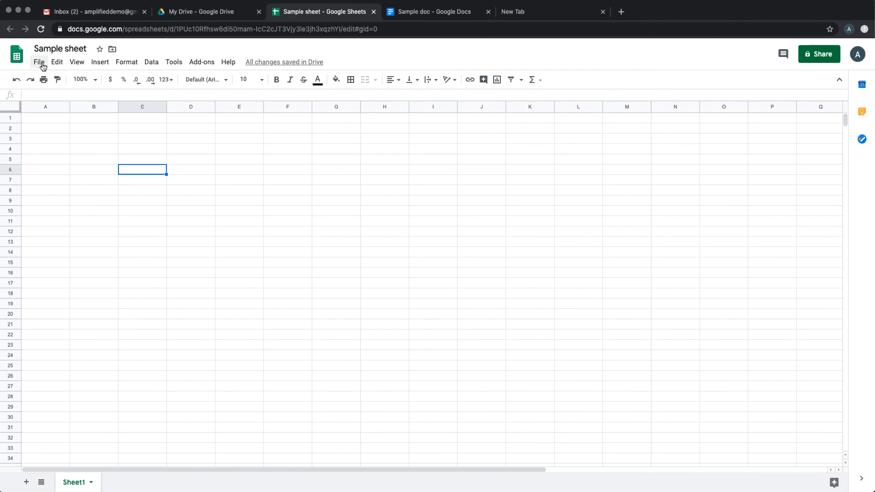
left_click(191, 12)
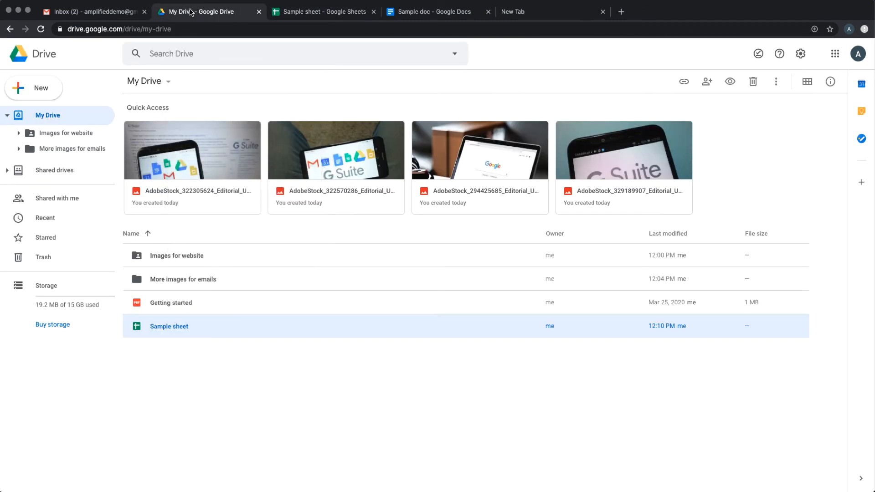